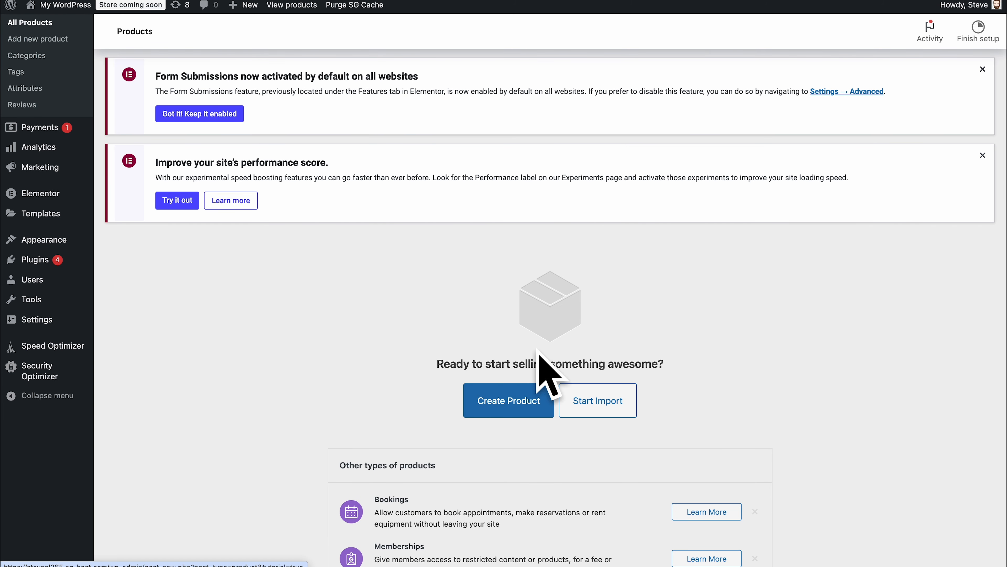
- Start importing products and show the advanced options of the CSV upload form
scroll(529, 410, down, 3)
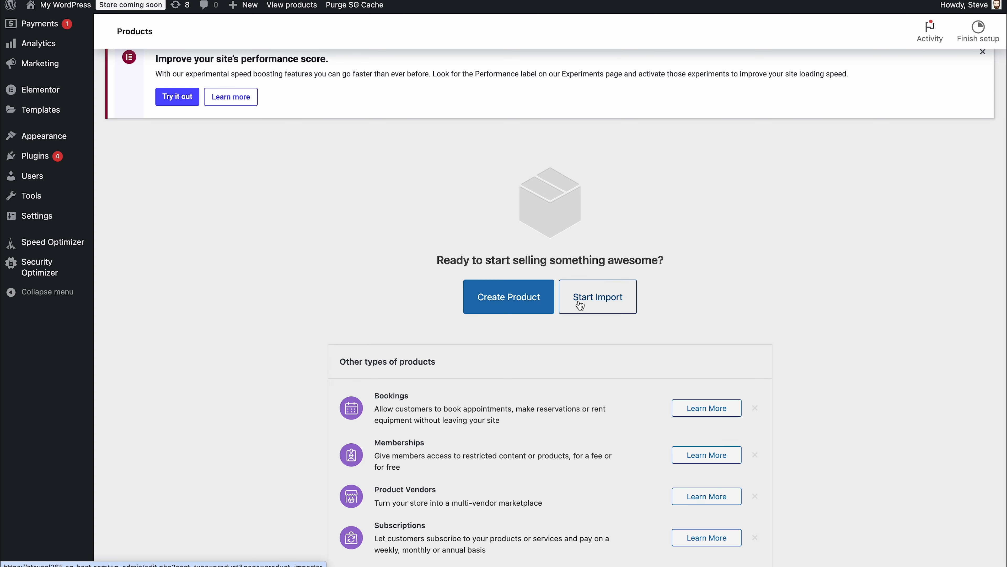
click(600, 306)
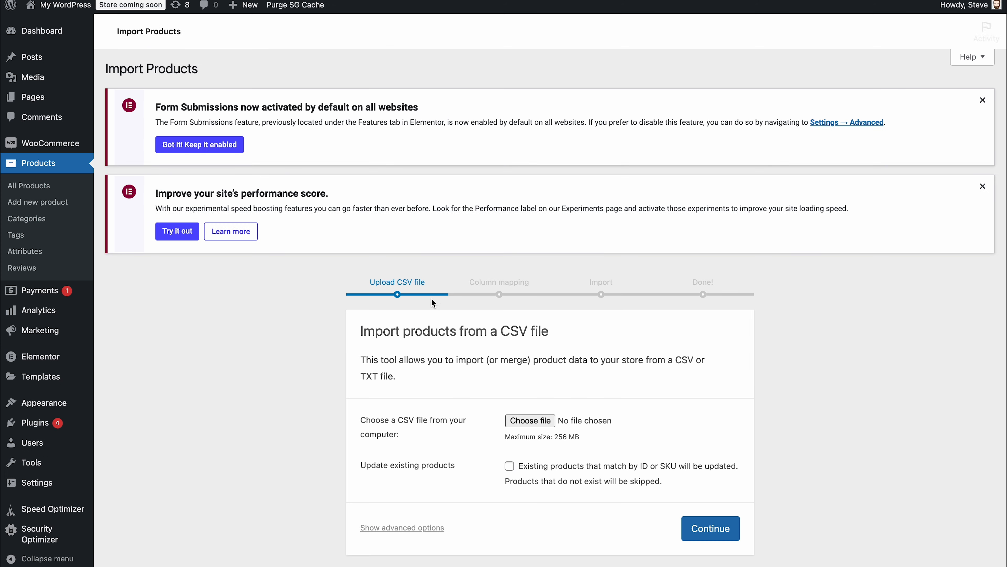
scroll(429, 298, down, 2)
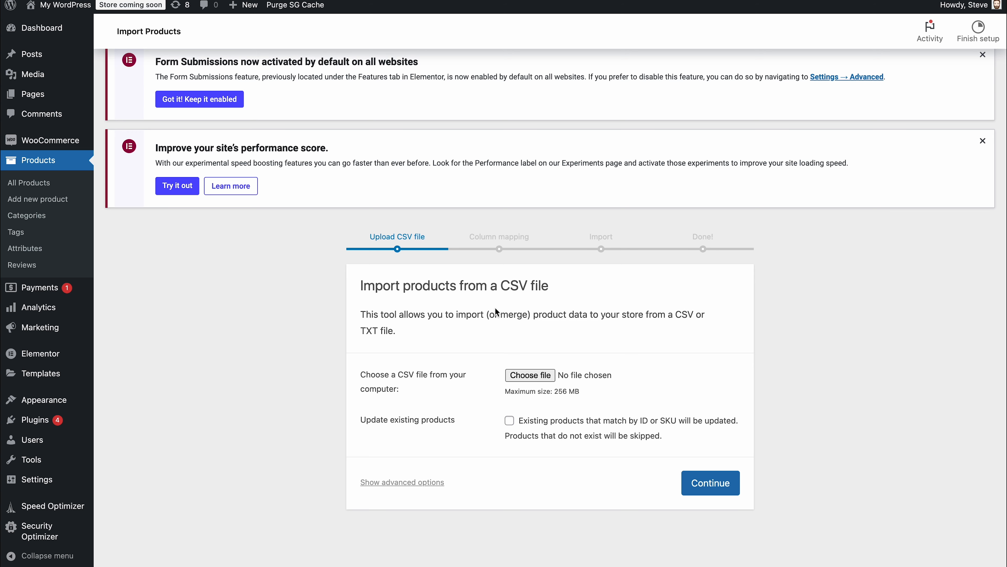
click(403, 483)
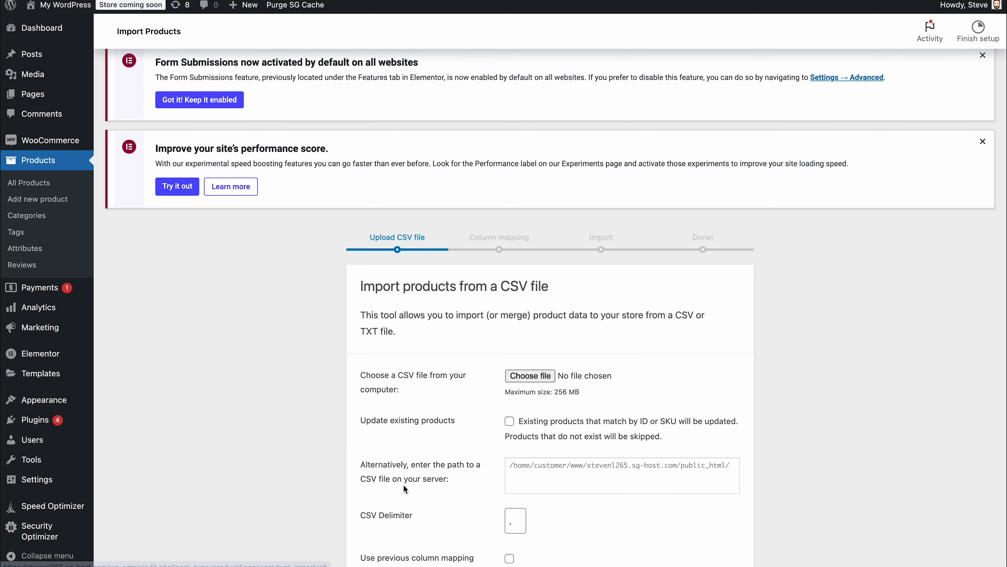
scroll(414, 384, down, 1)
scroll(414, 385, down, 6)
scroll(414, 386, up, 6)
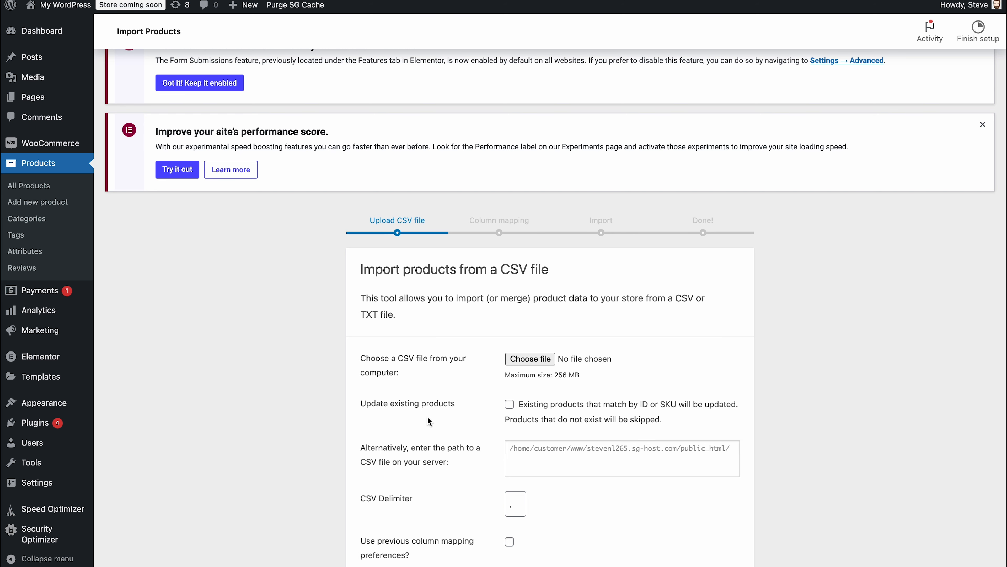
- Search Google for "woocommerce plugin" in a new browser tab and accept all cookies
key(super+t)
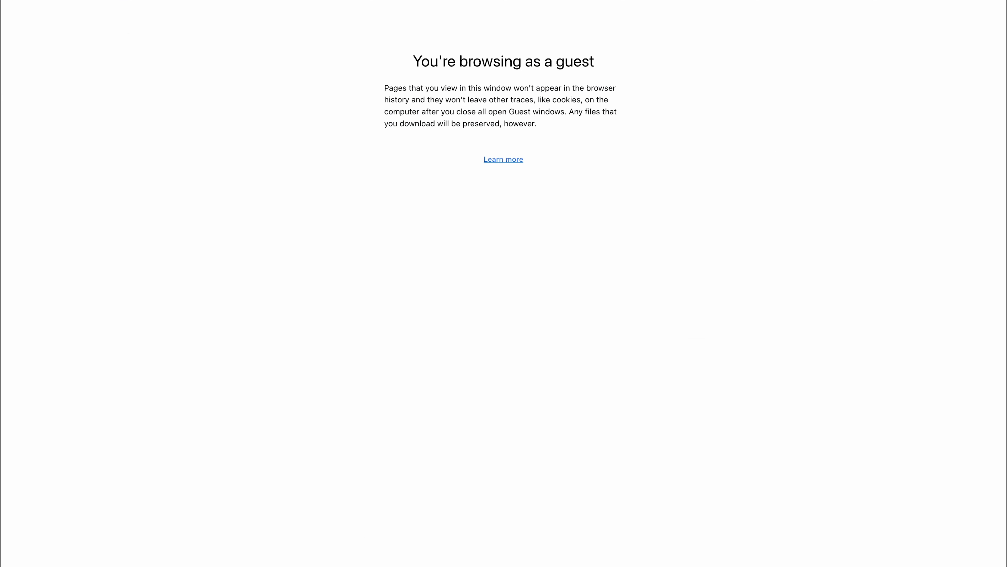
text(woocommerce pliug)
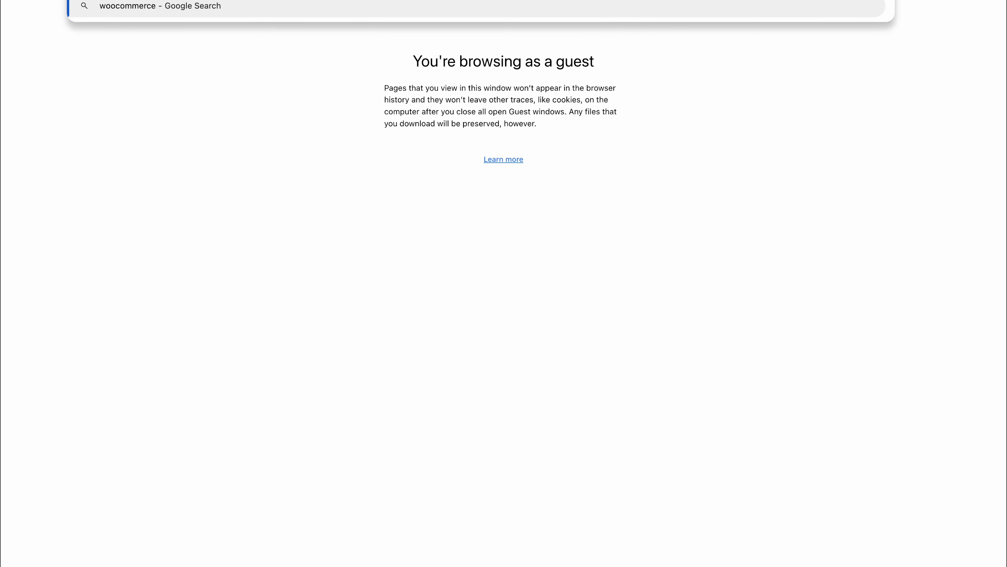
key(BackSpace)
key(BackSpace)
key(BackSpace)
text(ugin)
key(Return)
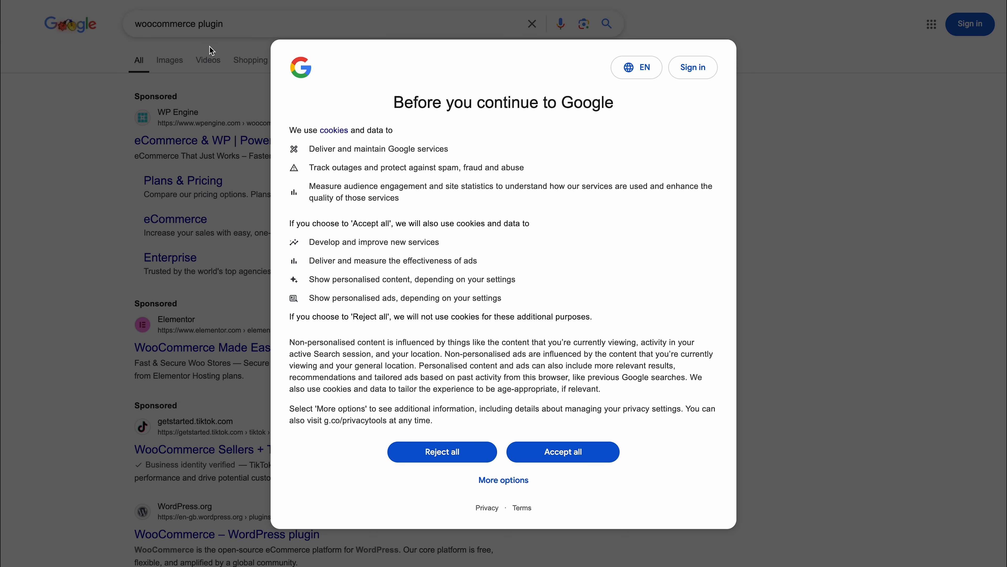
click(557, 456)
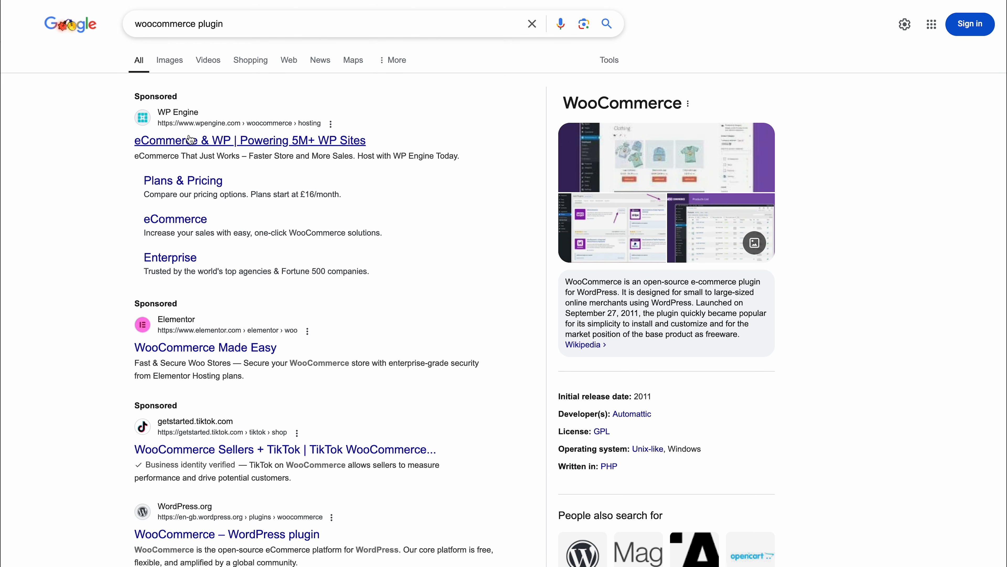
- Open the WooCommerce plugin page on WordPress.org from the search results
scroll(221, 367, down, 4)
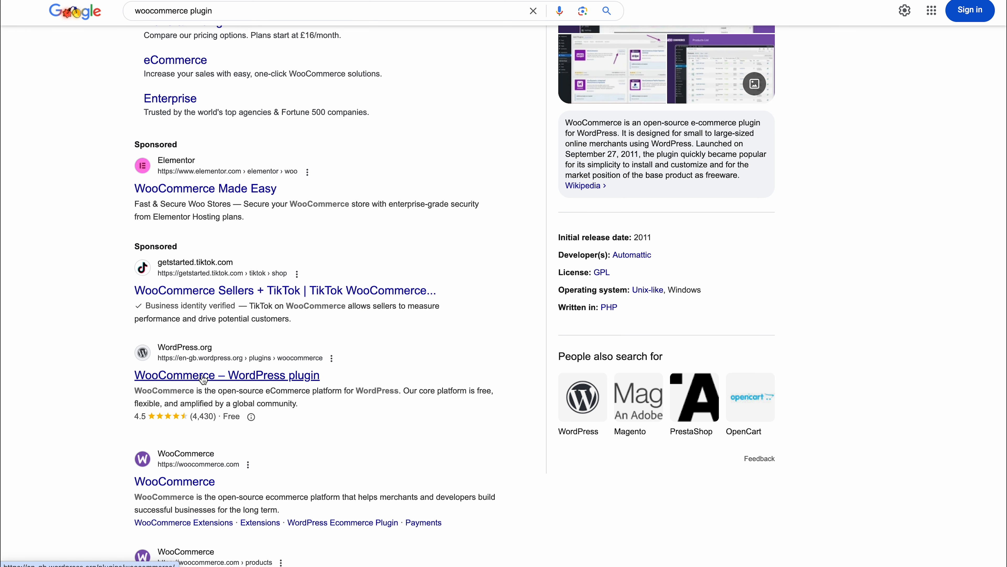
click(195, 375)
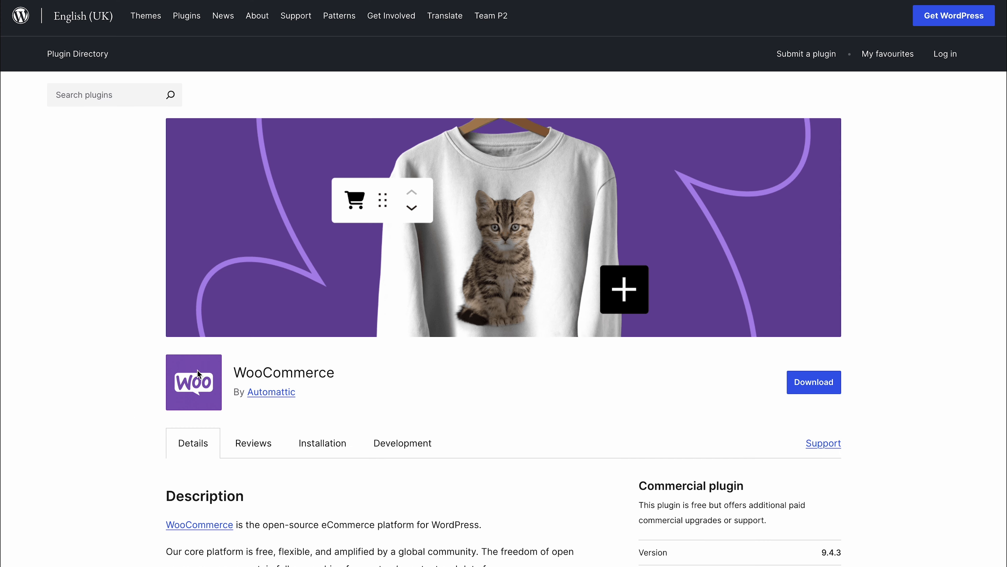
scroll(250, 359, down, 2)
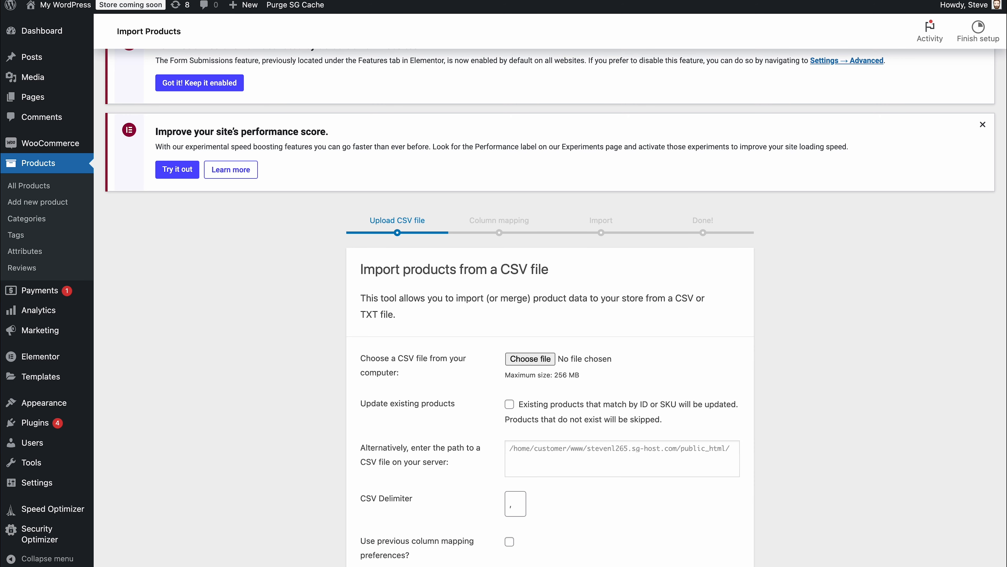
- Switch to Finder and open the sample-data folder inside the WooCommerce plugin files
key(super+Tab)
key(super+Tab)
key(super+Tab)
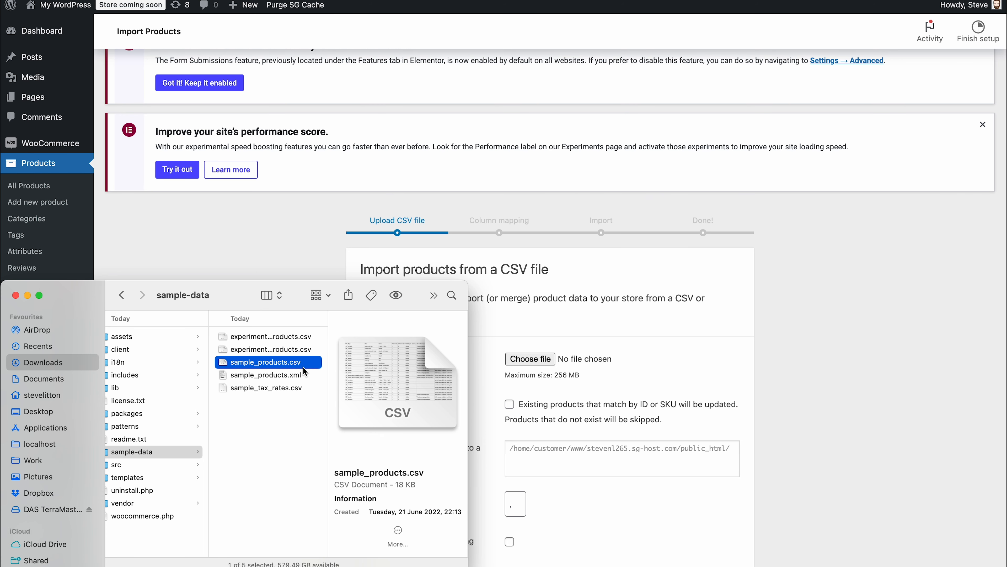
click(154, 337)
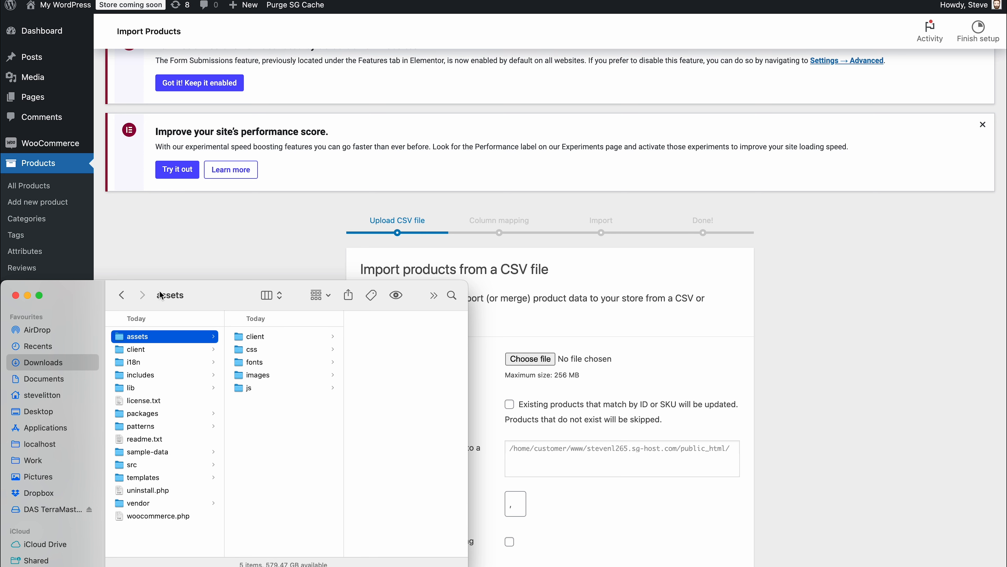
click(154, 452)
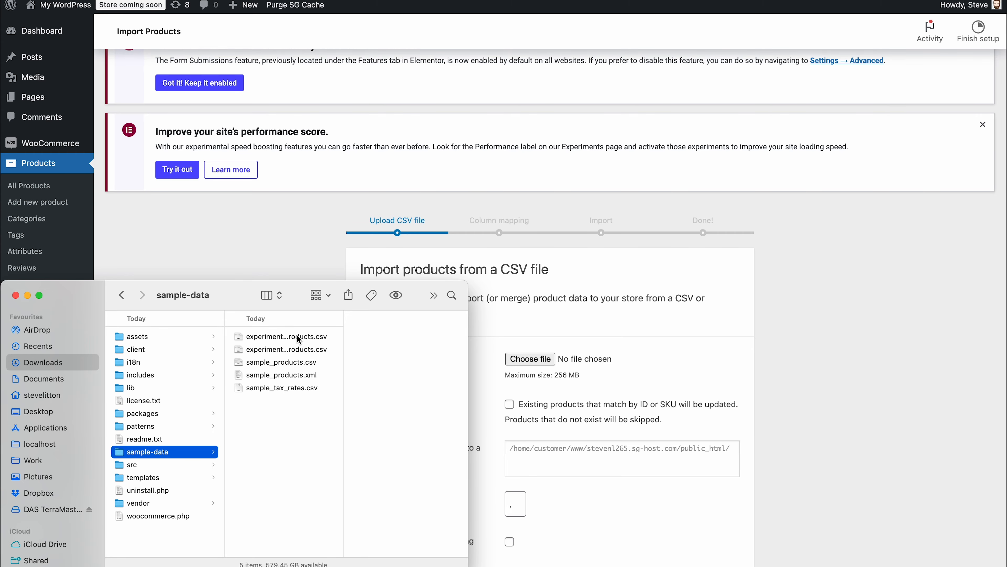
- Preview the sample product files, from sample_products.xml up to experimental_fashion_sample_9_products.csv
click(282, 375)
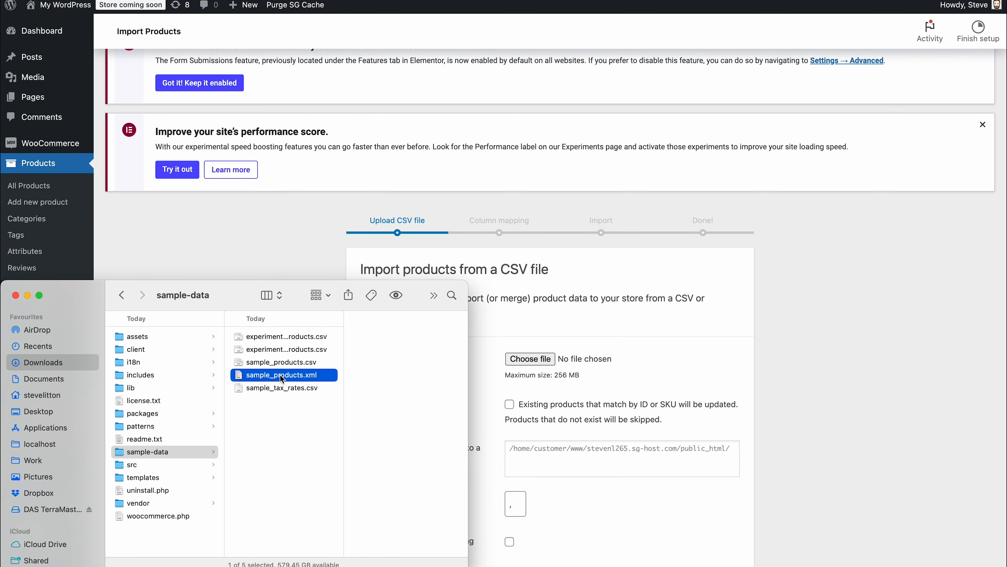
key(space)
key(Up)
key(Up)
key(Up)
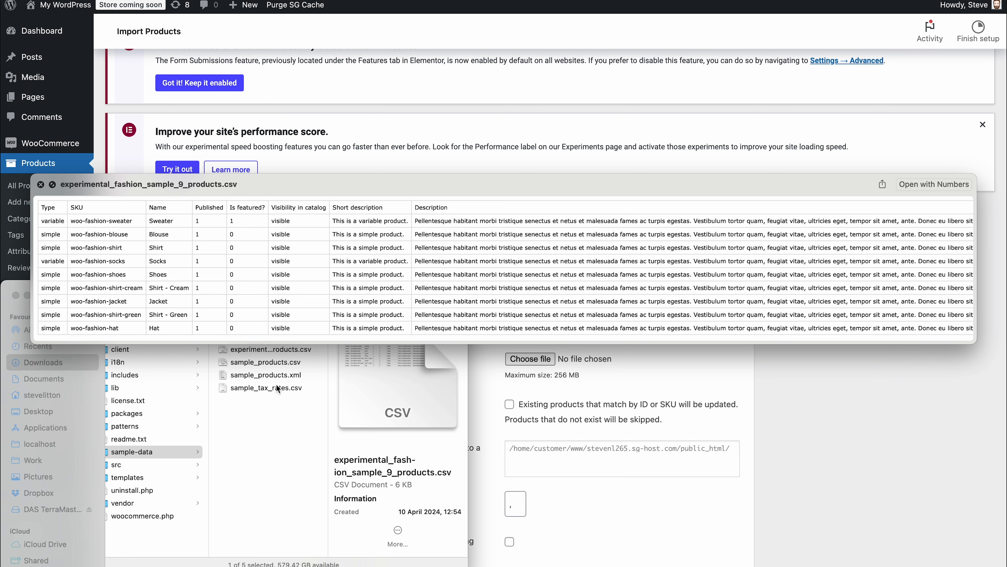
key(space)
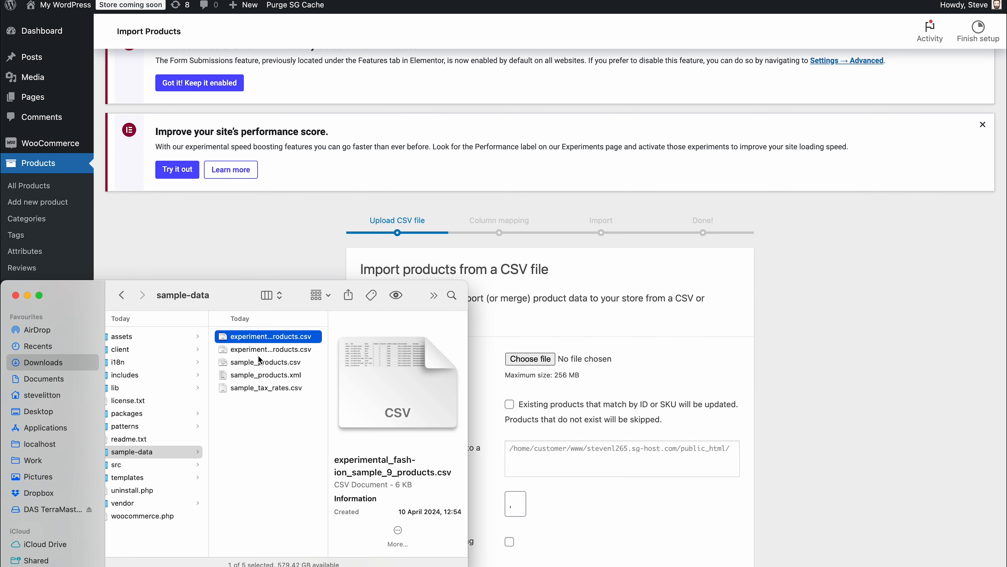
- Select sample_products.csv in the sample-data folder and switch to Excel to view its contents
click(255, 362)
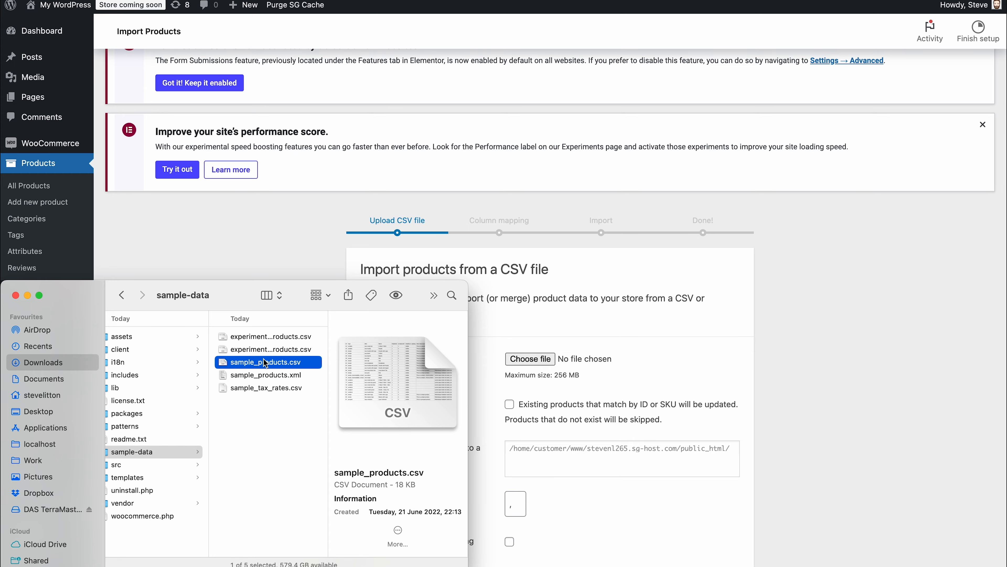
key(super+Tab)
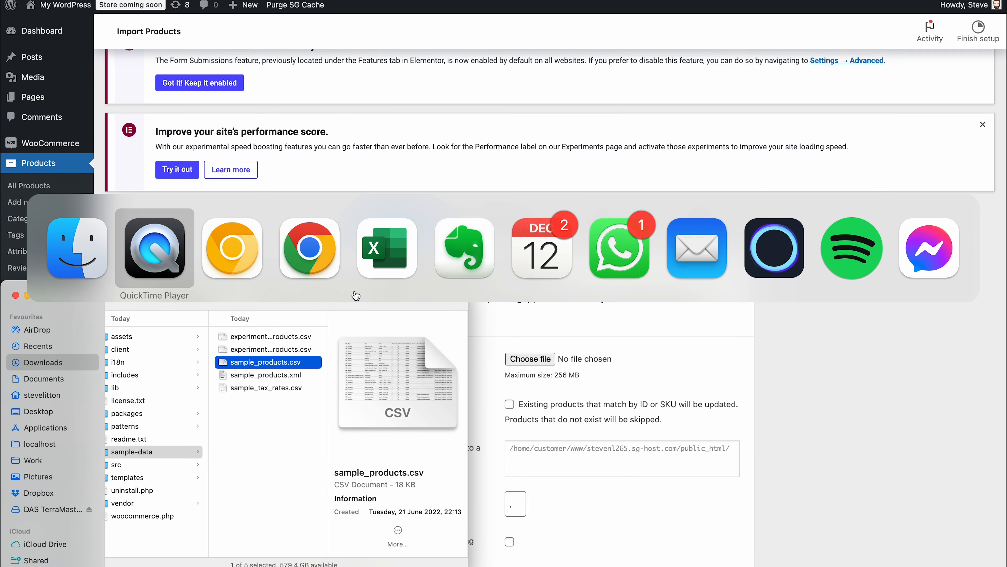
click(377, 274)
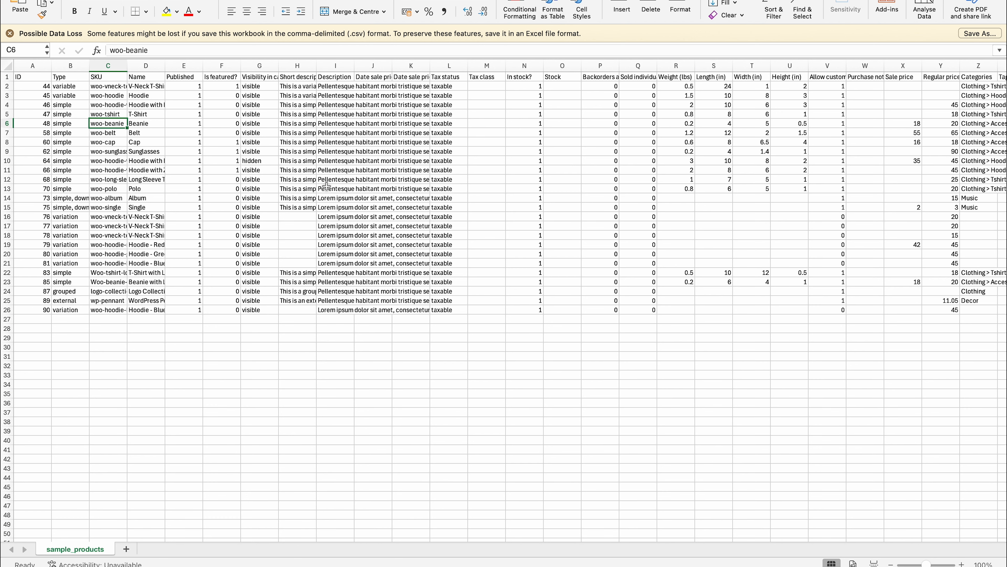
- Widen the Short description and Description columns, and examine the tax, stock, weight and dimension columns
drag(315, 68, 422, 67)
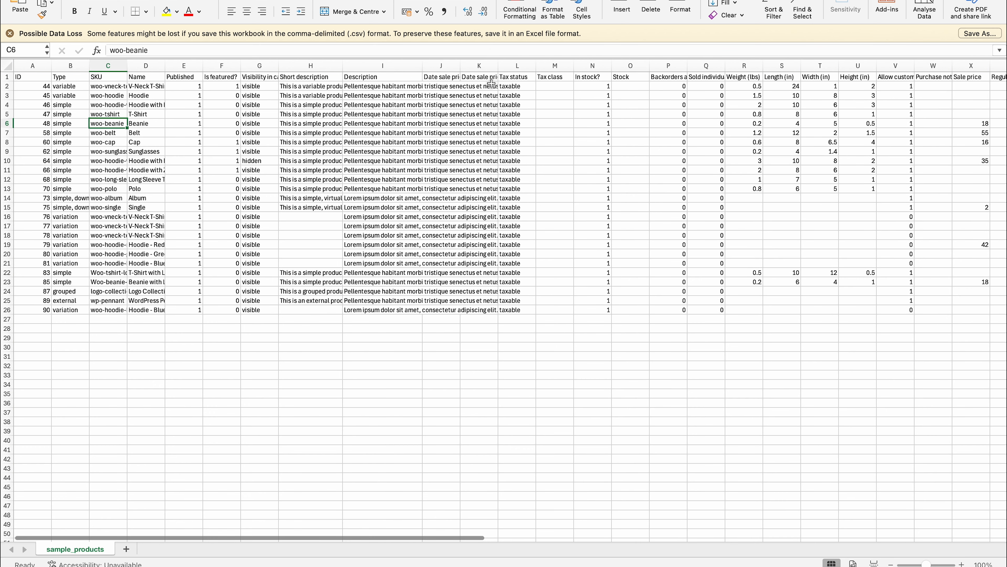
scroll(543, 124, right, 8)
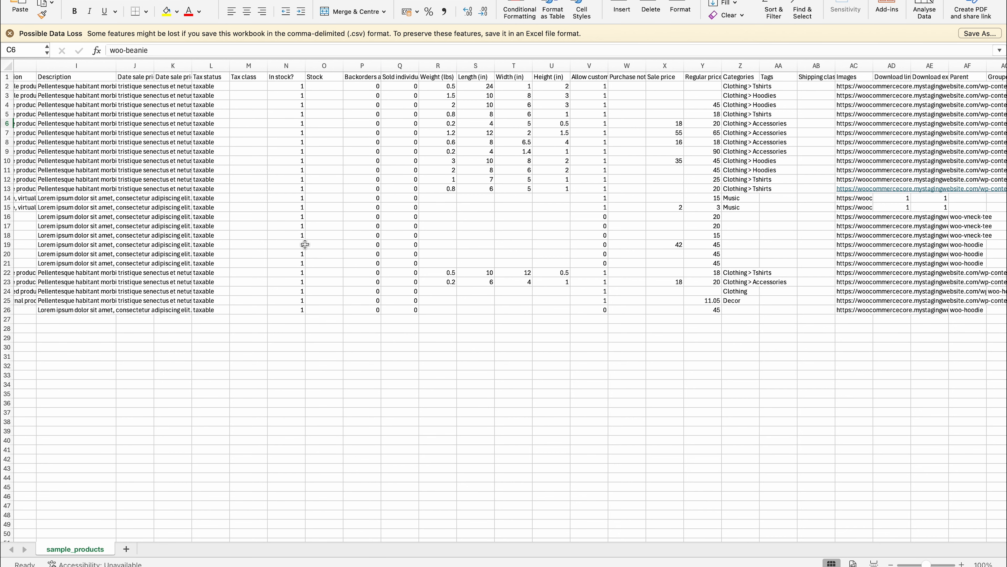
scroll(304, 244, right, 2)
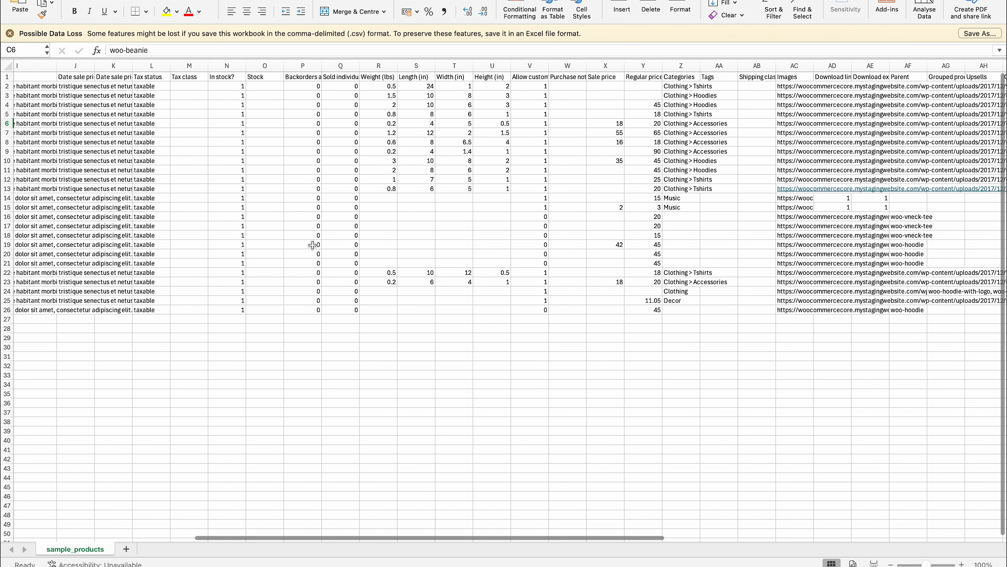
scroll(245, 216, left, 3)
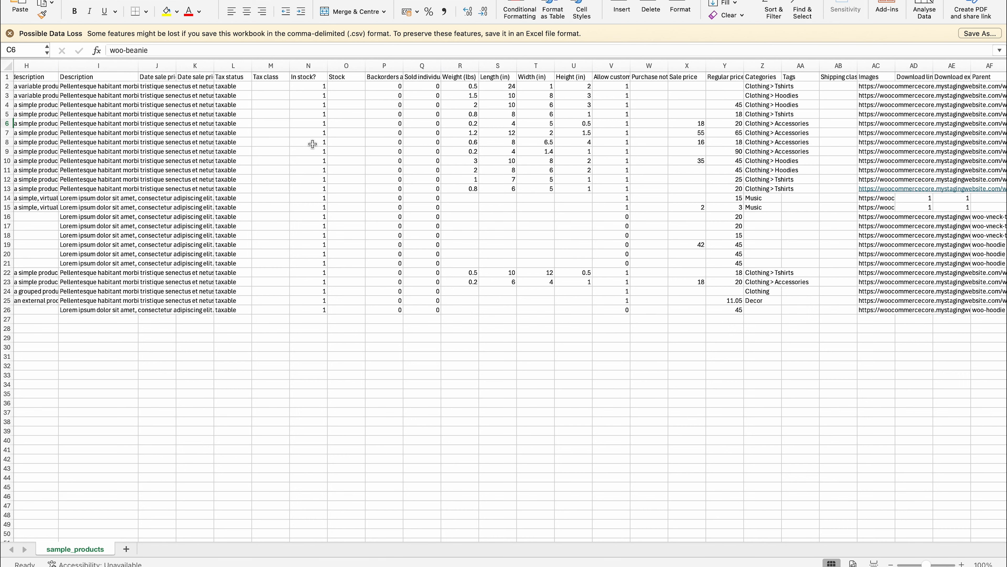
scroll(474, 164, right, 4)
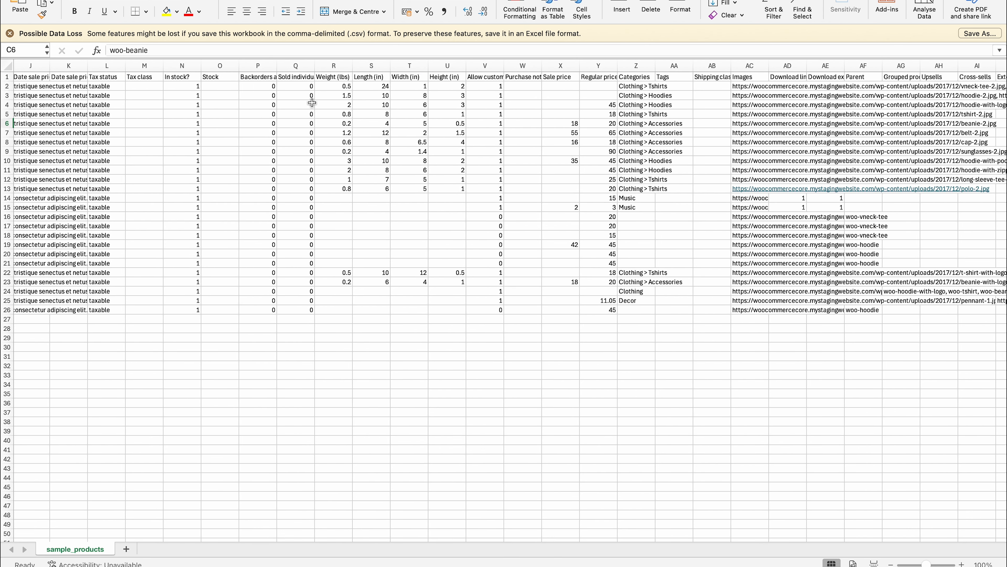
scroll(264, 179, right, 1)
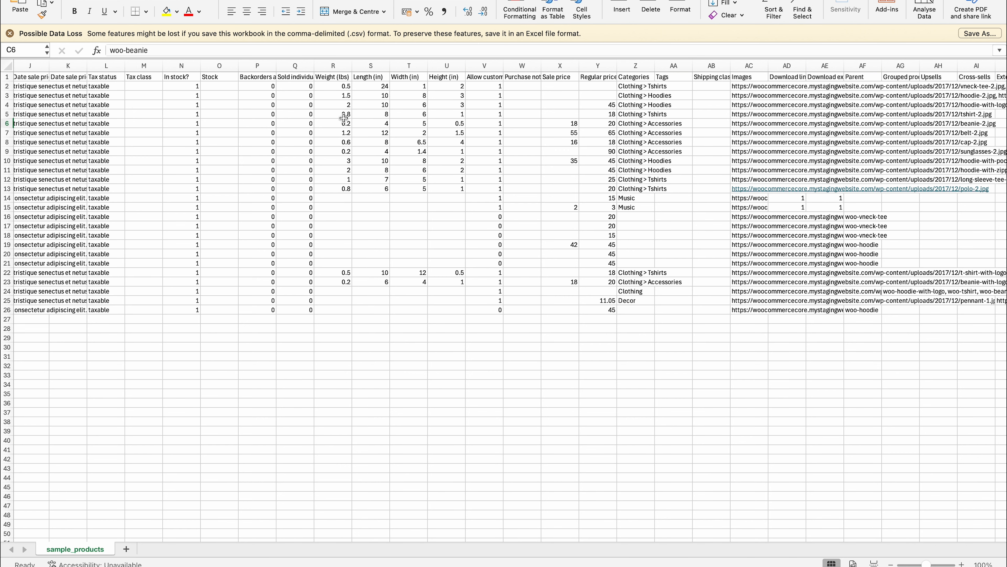
scroll(325, 331, left, 1)
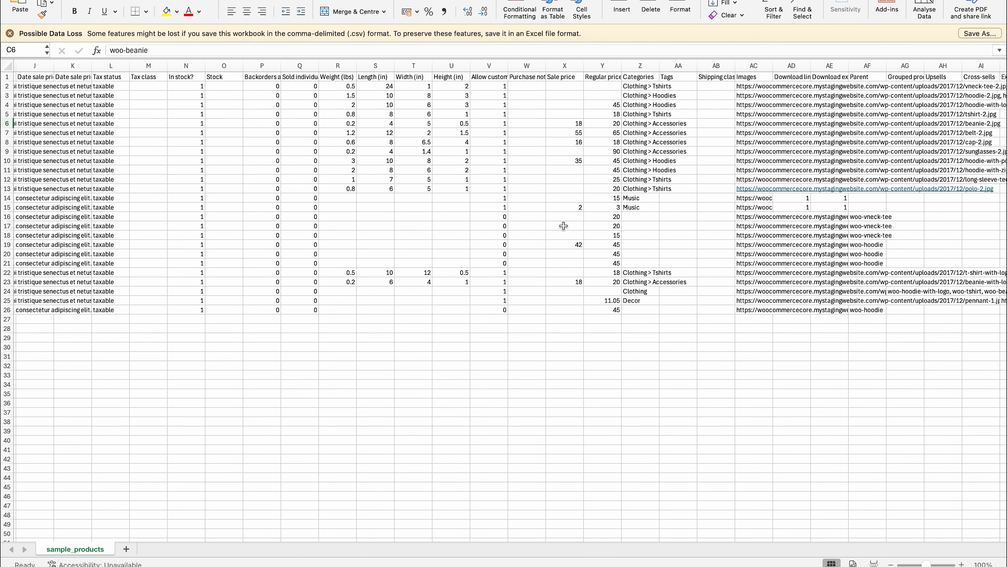
- Examine the price, category and attribute columns, and inspect the first product's image URLs in cell AC2
scroll(561, 222, right, 3)
scroll(562, 223, right, 1)
scroll(348, 170, right, 3)
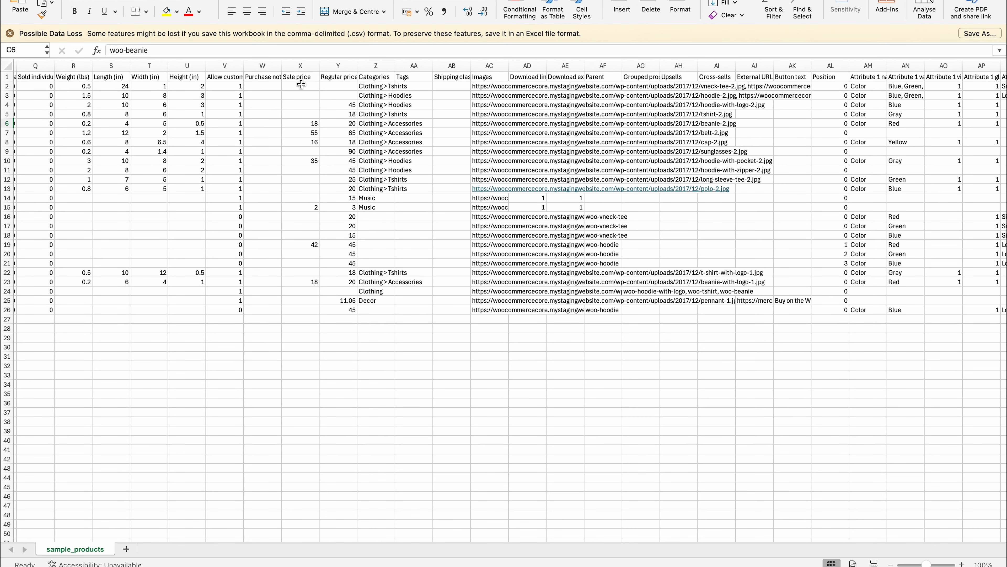
scroll(408, 219, right, 2)
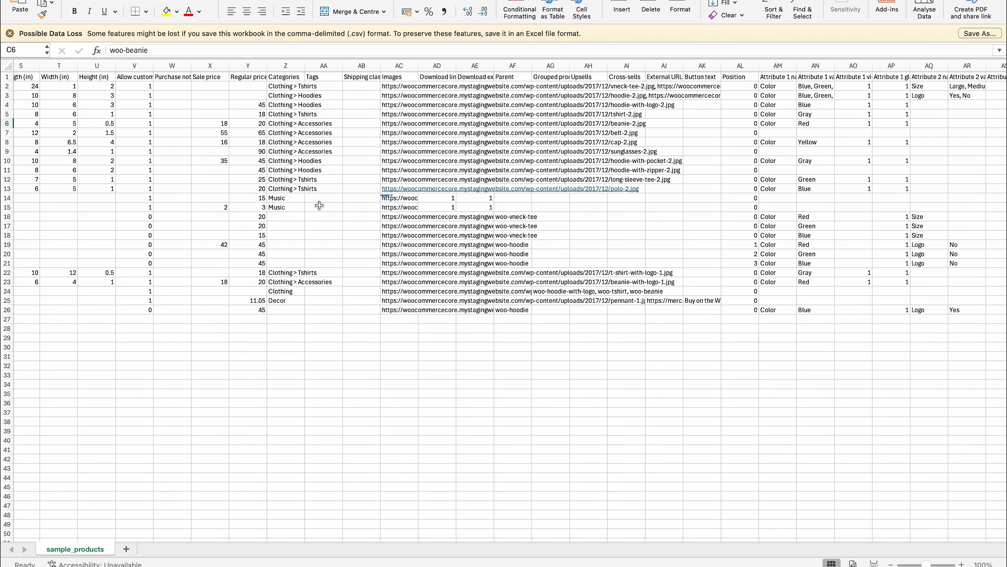
scroll(354, 244, right, 5)
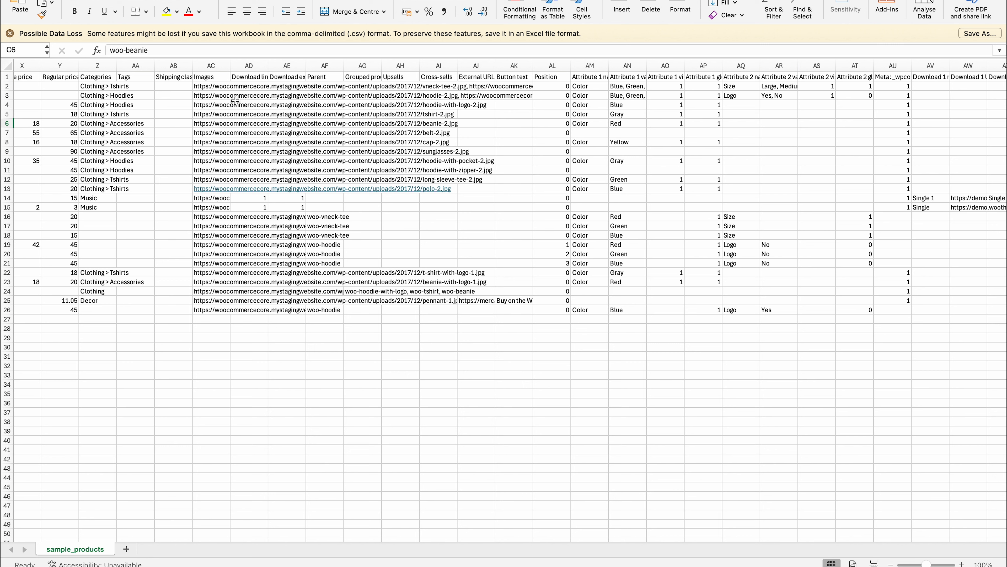
click(207, 87)
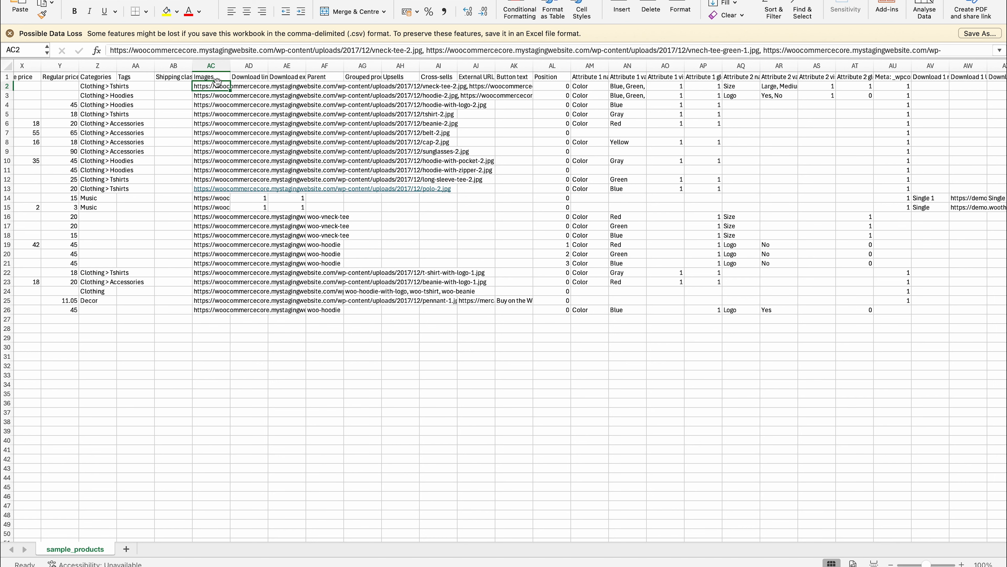
- Switch from Excel back to the WordPress product import page in the browser
key(super+Tab)
key(super+Tab)
key(super+Tab)
key(super+Tab)
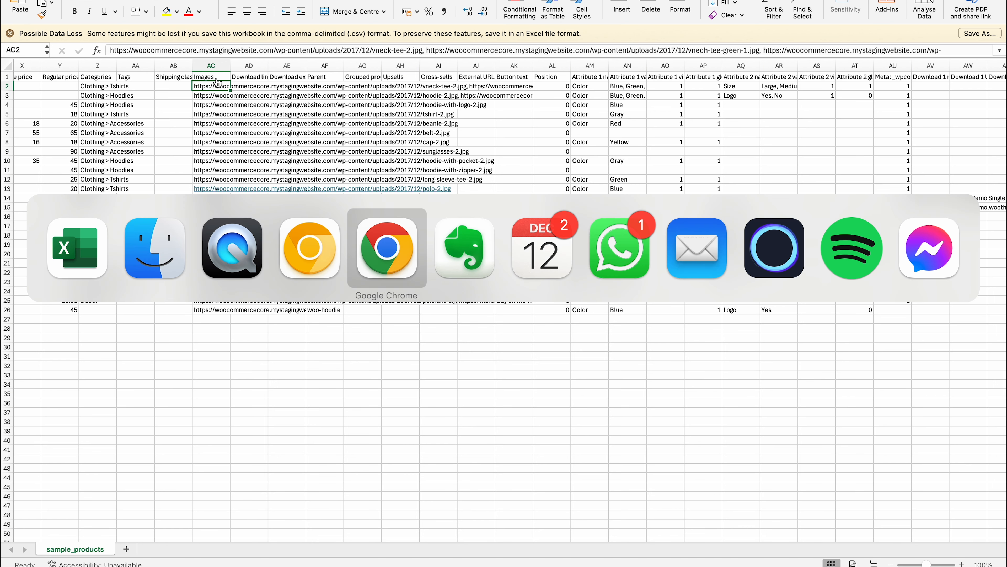
key(super+shift+Tab)
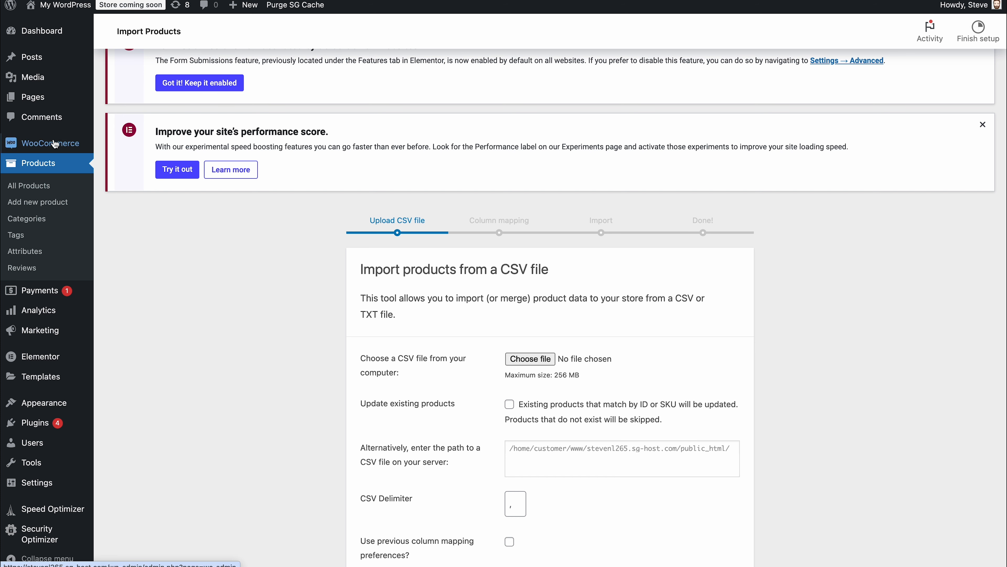
mouse_move(63, 75)
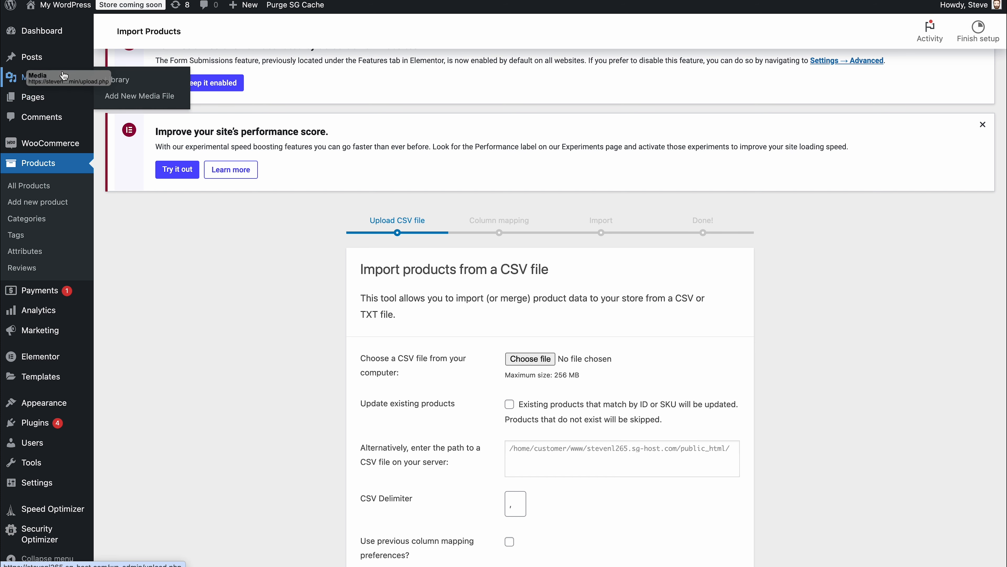
- Open the Logo-W.png image in the media library and copy its file URL
click(123, 81)
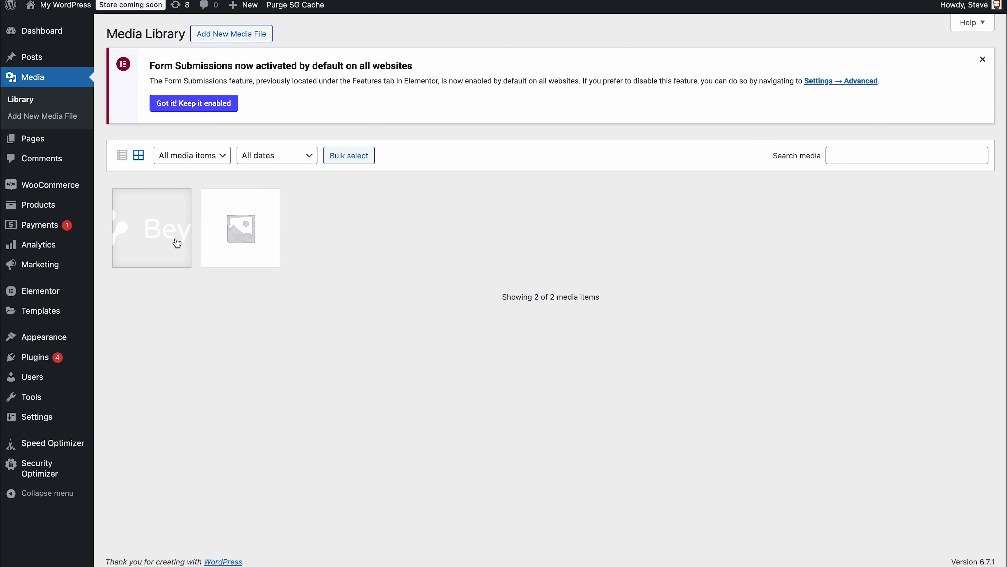
click(177, 243)
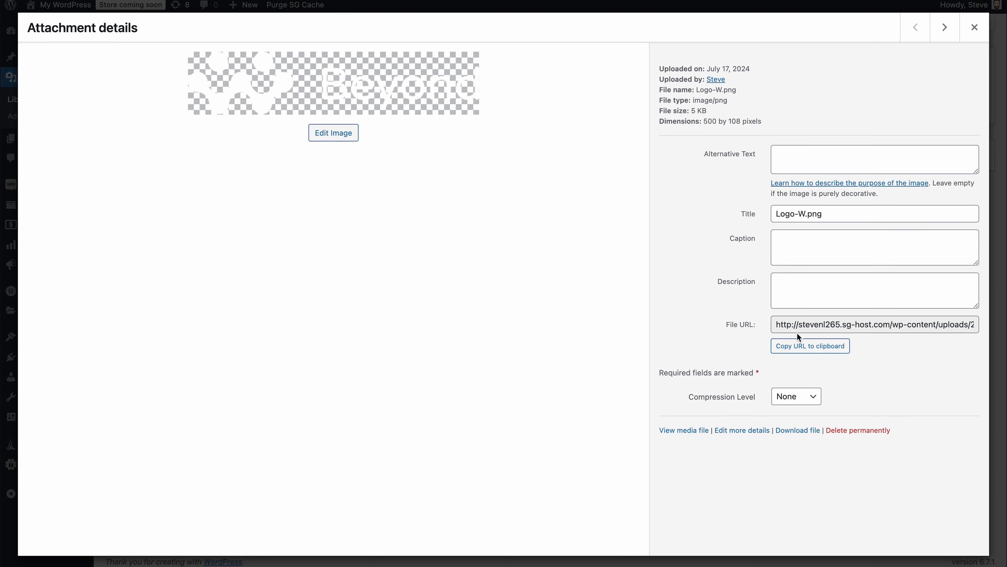
click(805, 347)
- Switch to Excel, try pasting the copied image URL into cell AC2, and undo the paste
key(super+Tab)
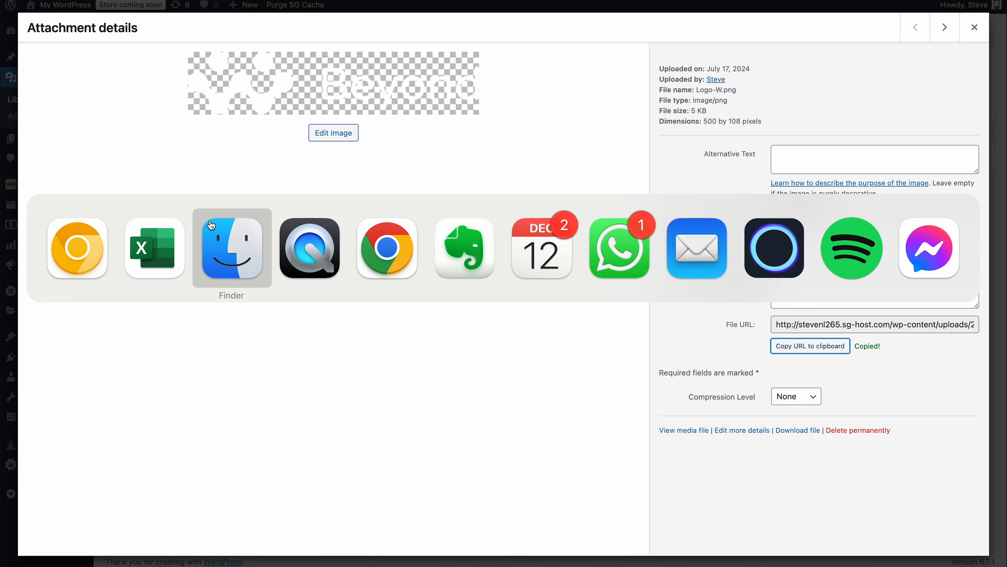
click(175, 266)
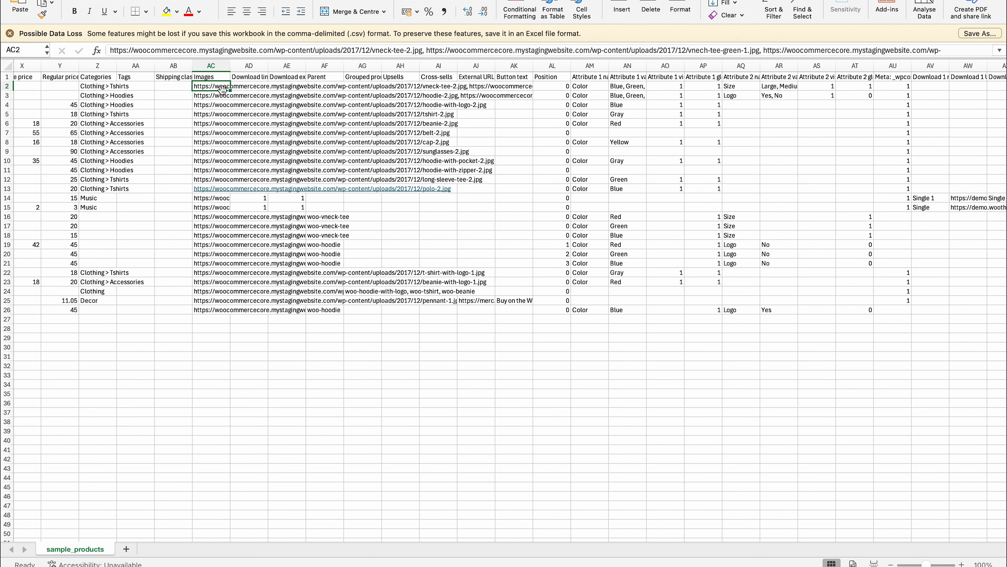
key(super+v)
key(super+z)
- Examine the Images, Position, attribute and download columns of the sample products sheet, then return to its first columns
scroll(466, 174, right, 5)
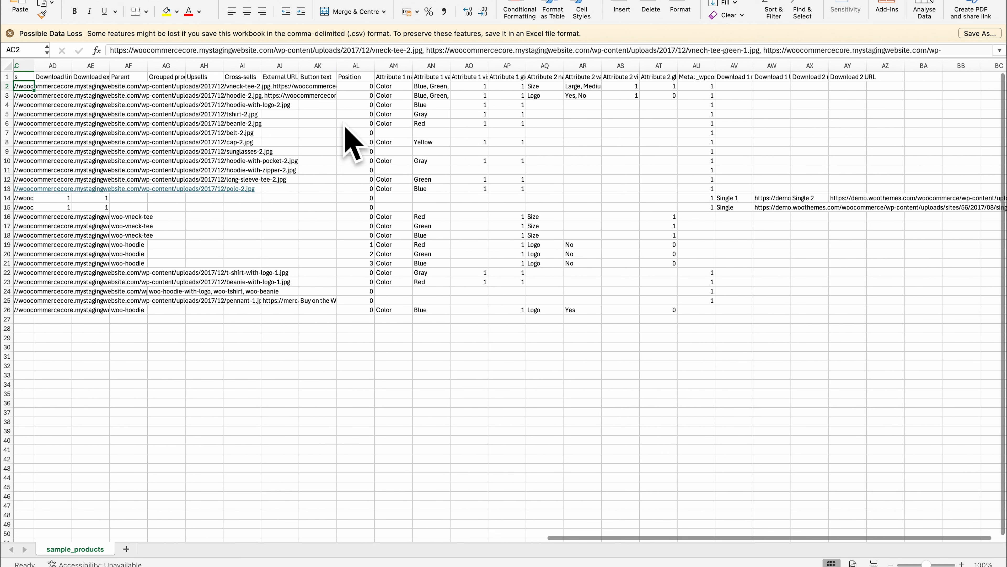
scroll(448, 158, right, 2)
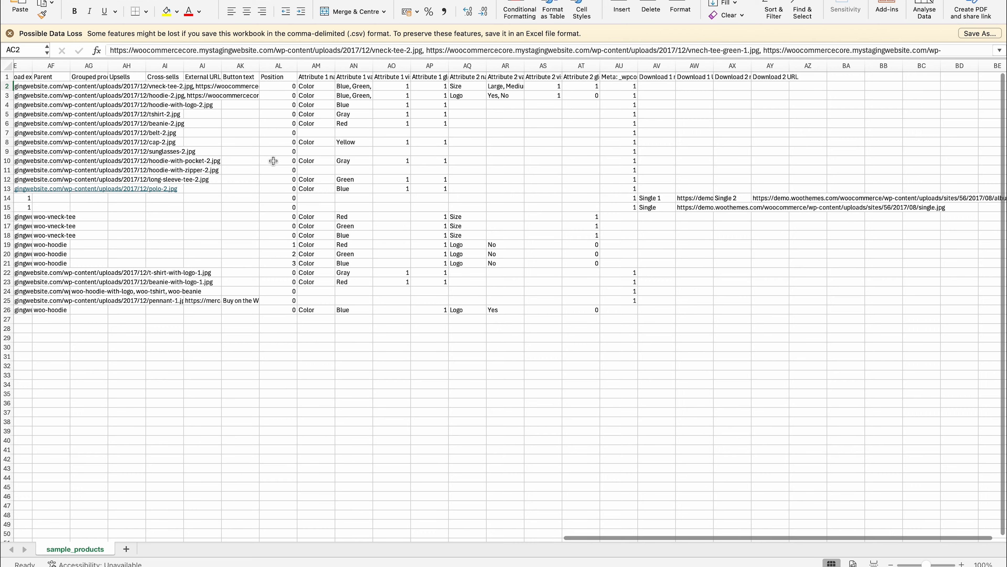
scroll(277, 163, right, 1)
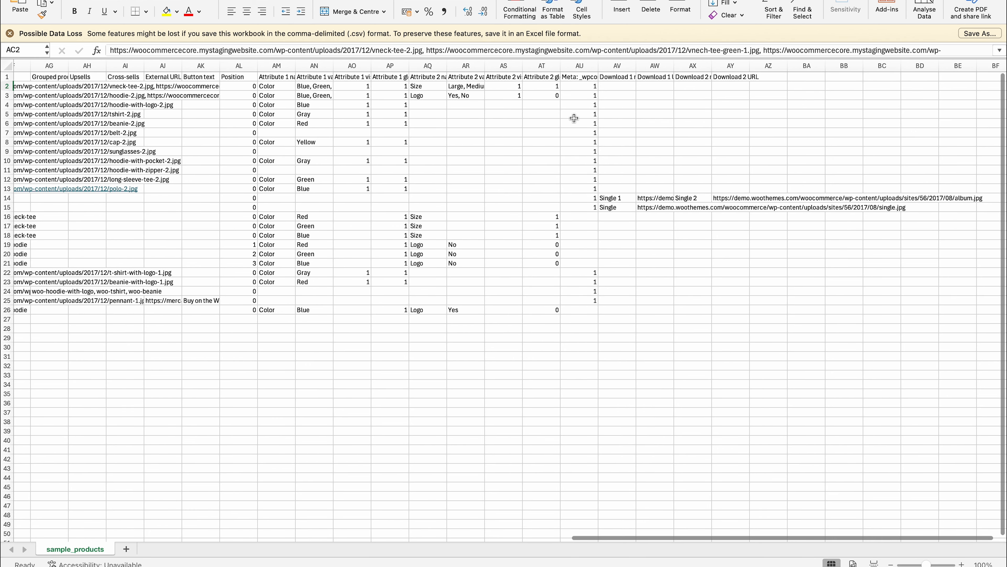
scroll(158, 247, left, 20)
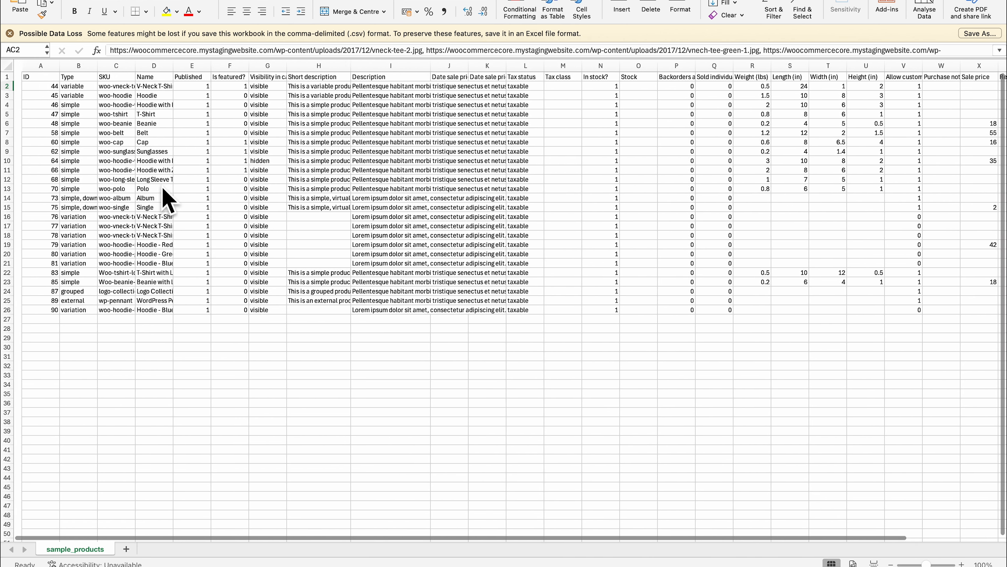
scroll(166, 195, right, 1)
- Switch back to WordPress in the browser, close the attachment details and open the list of all products
key(super+Tab)
click(167, 250)
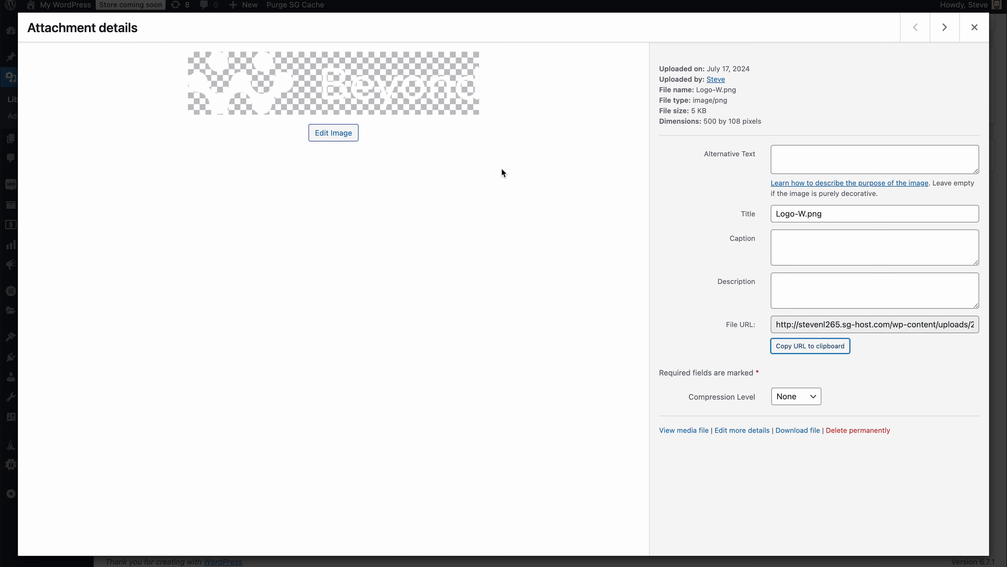
click(975, 27)
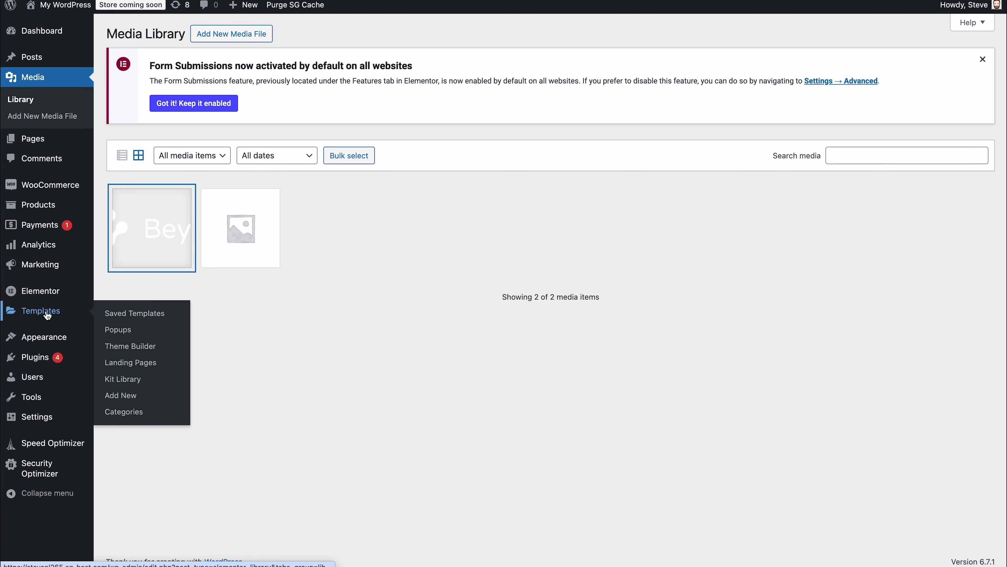
mouse_move(48, 214)
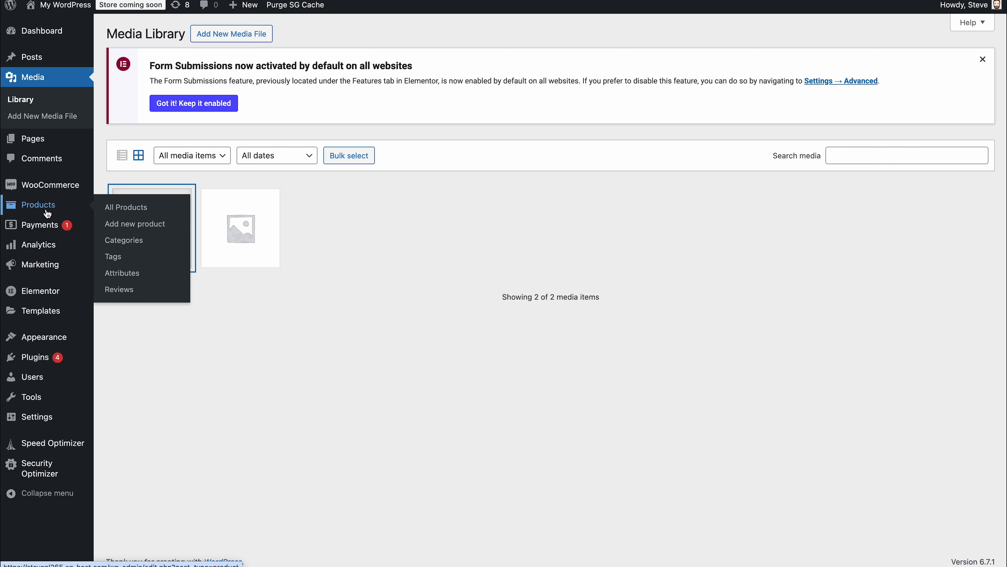
click(121, 210)
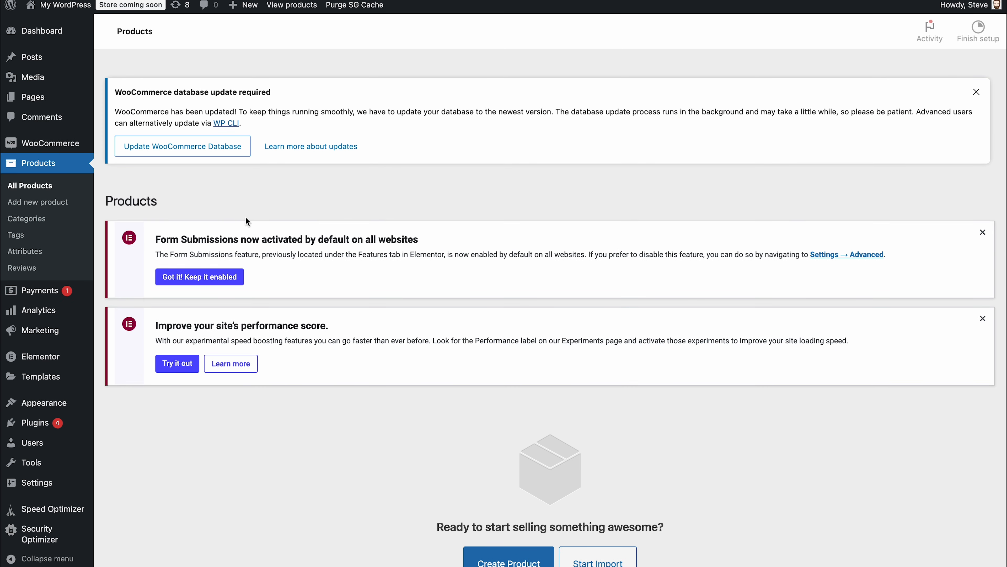
- Create a new product named "test", dismissing the guided tour, and publish it
scroll(298, 237, down, 5)
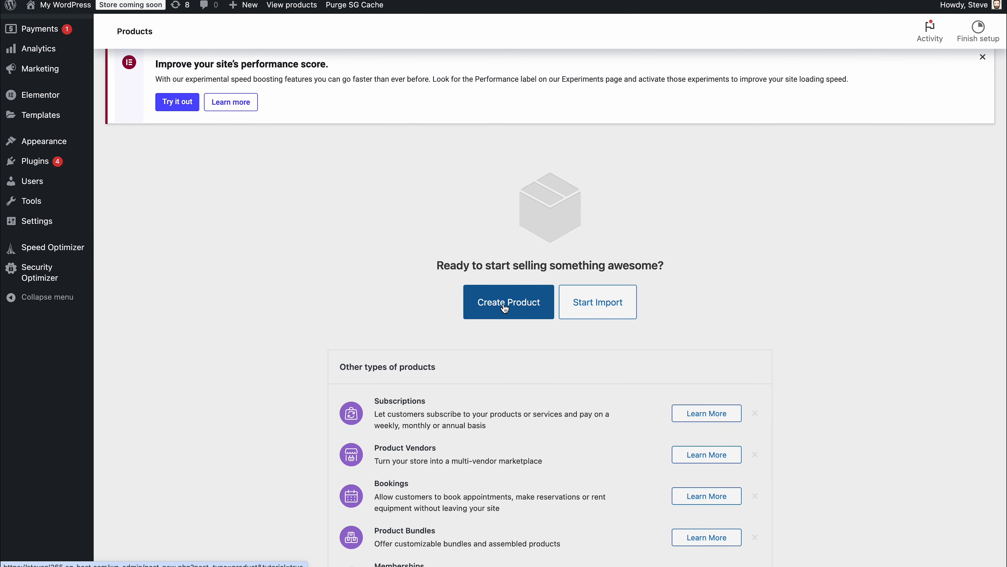
scroll(492, 415, up, 3)
click(492, 415)
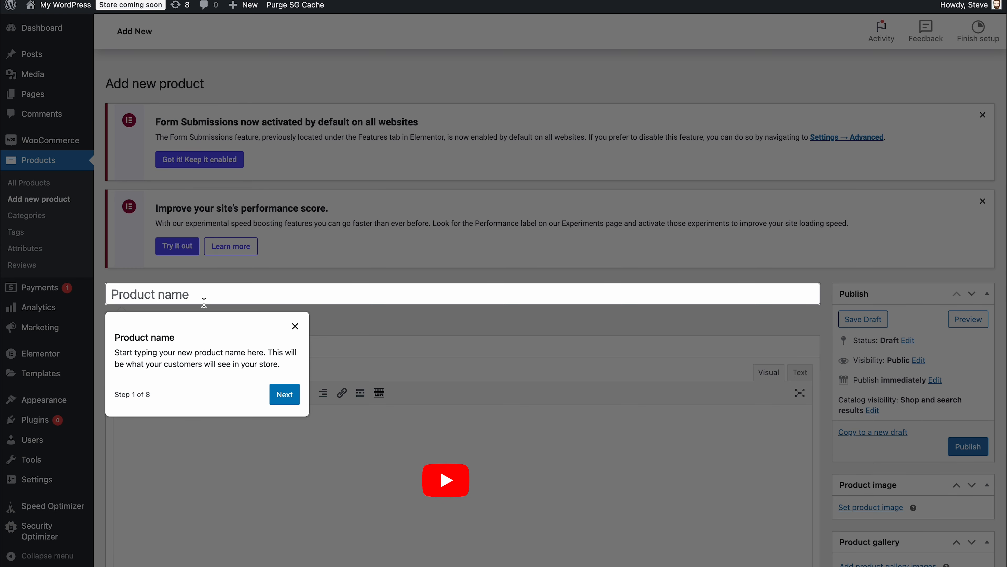
click(295, 327)
text(test)
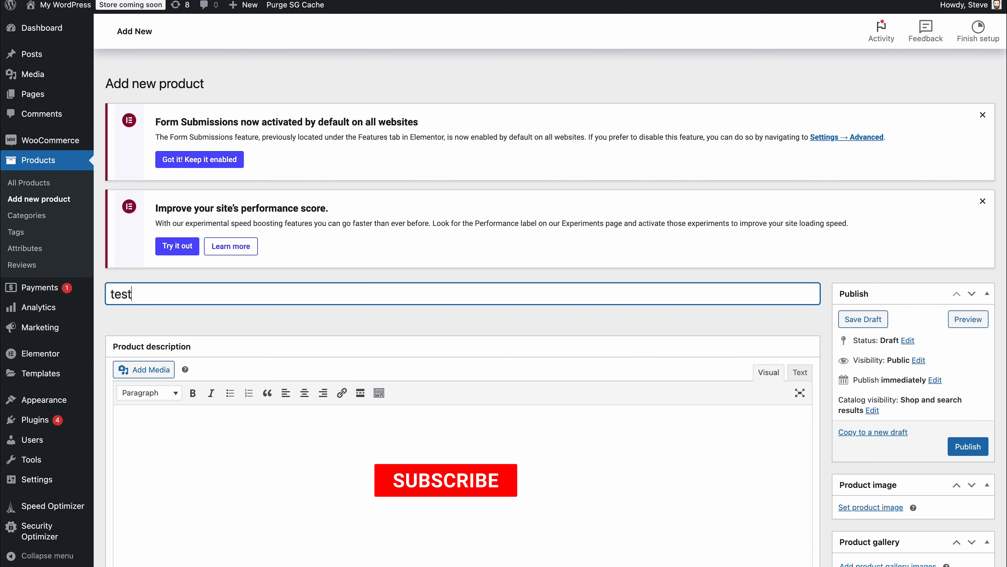
click(974, 449)
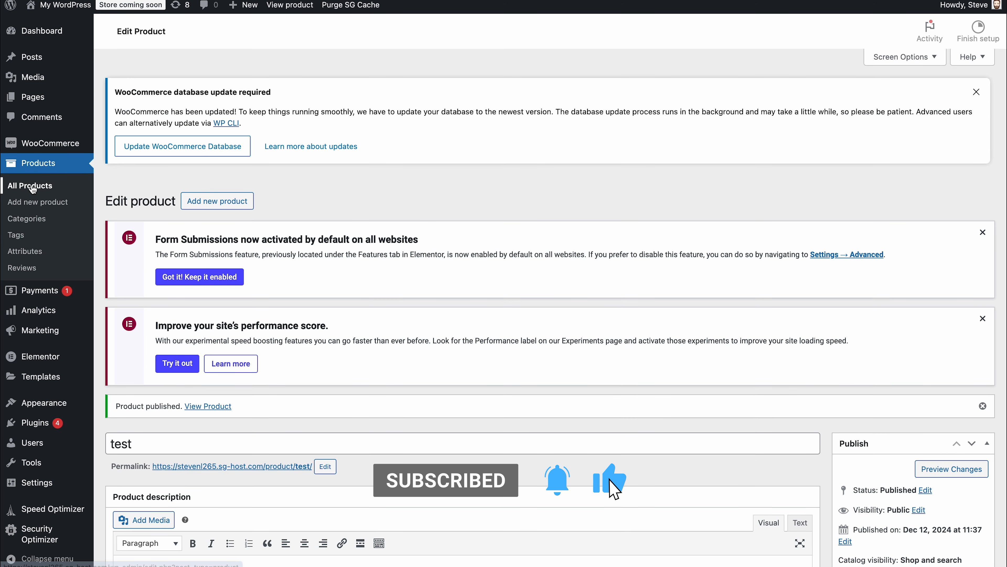
- Return to the list of all products and start a product import from there
click(32, 187)
scroll(457, 307, down, 1)
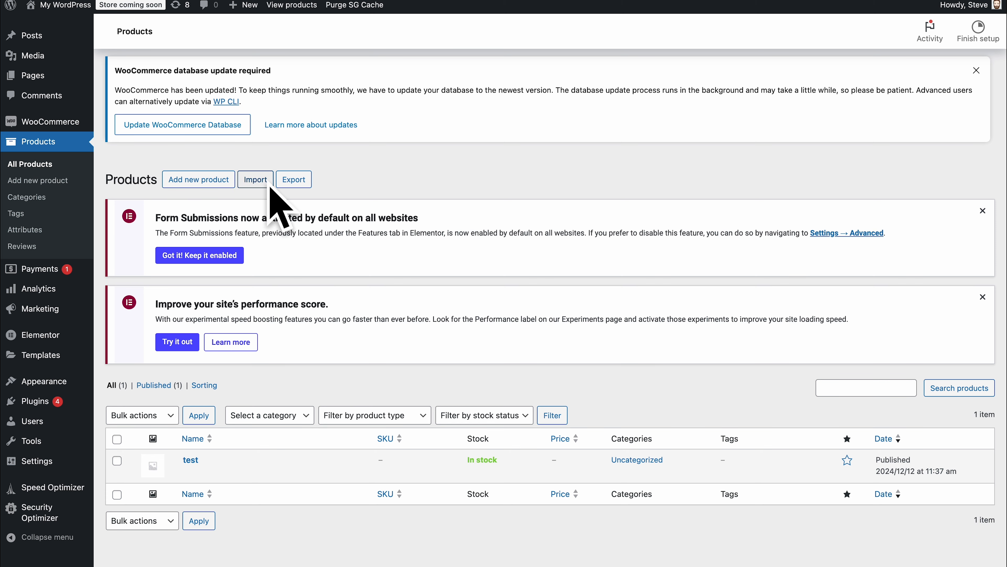
click(256, 181)
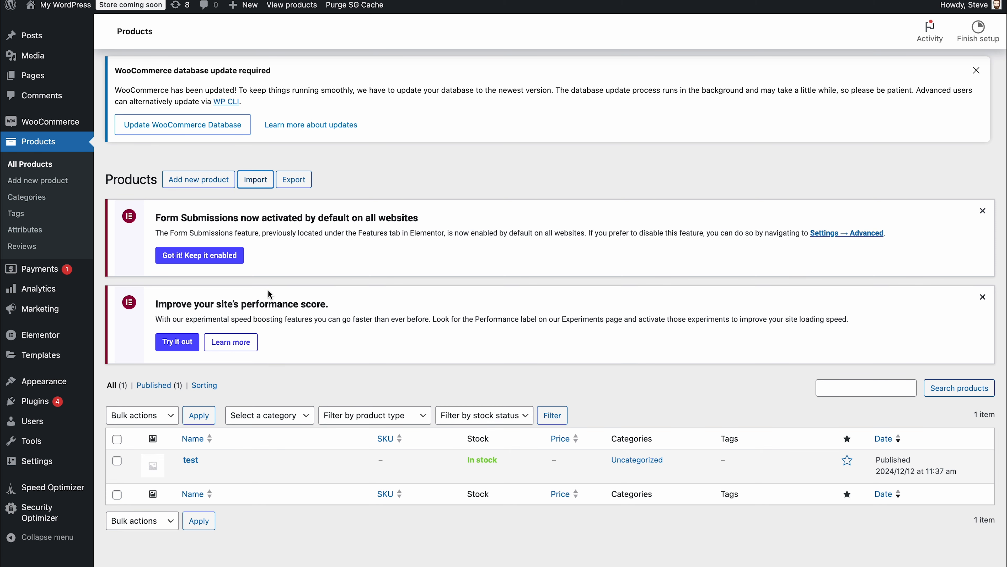
scroll(451, 322, down, 2)
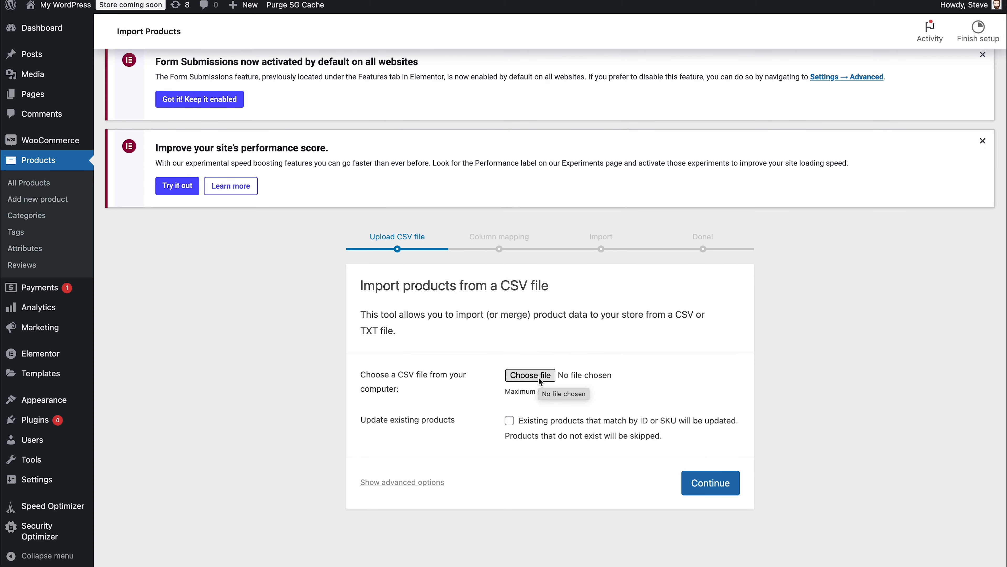
- Upload sample_products.csv from the sample-data folder of woocommerce 4 in Downloads and continue to the column mapping
click(516, 380)
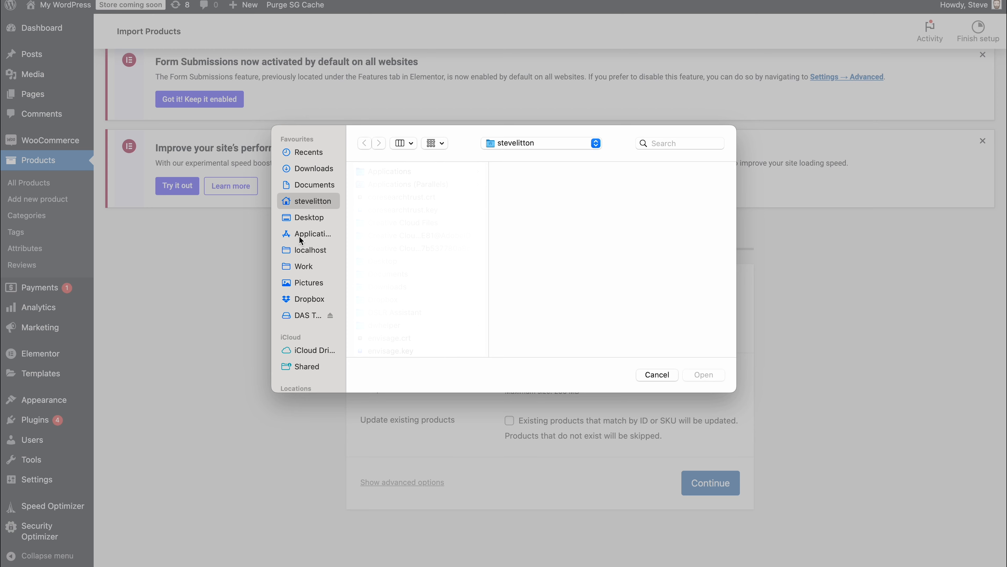
click(305, 166)
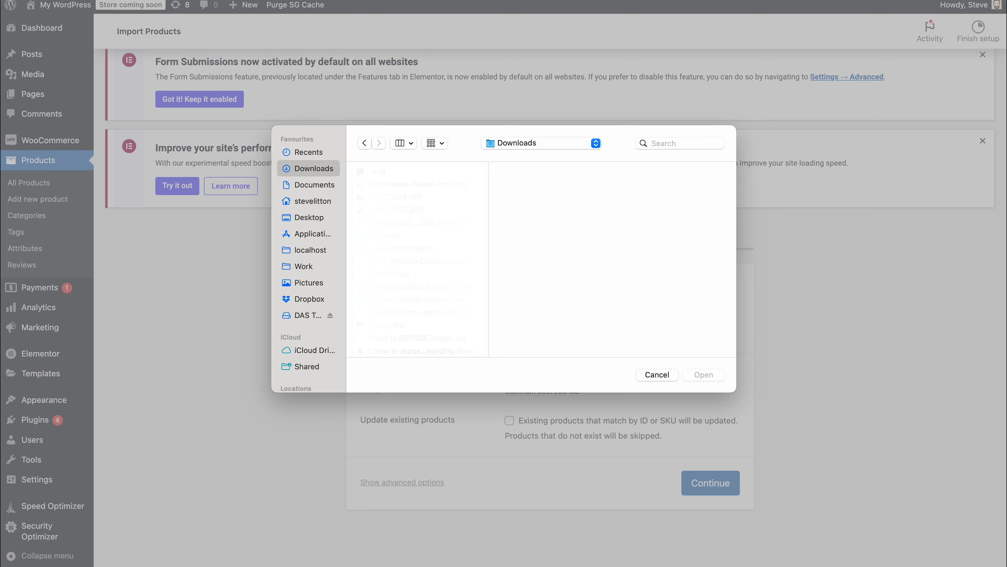
drag(485, 173, 508, 476)
scroll(413, 313, up, 3)
scroll(413, 314, up, 10)
click(410, 296)
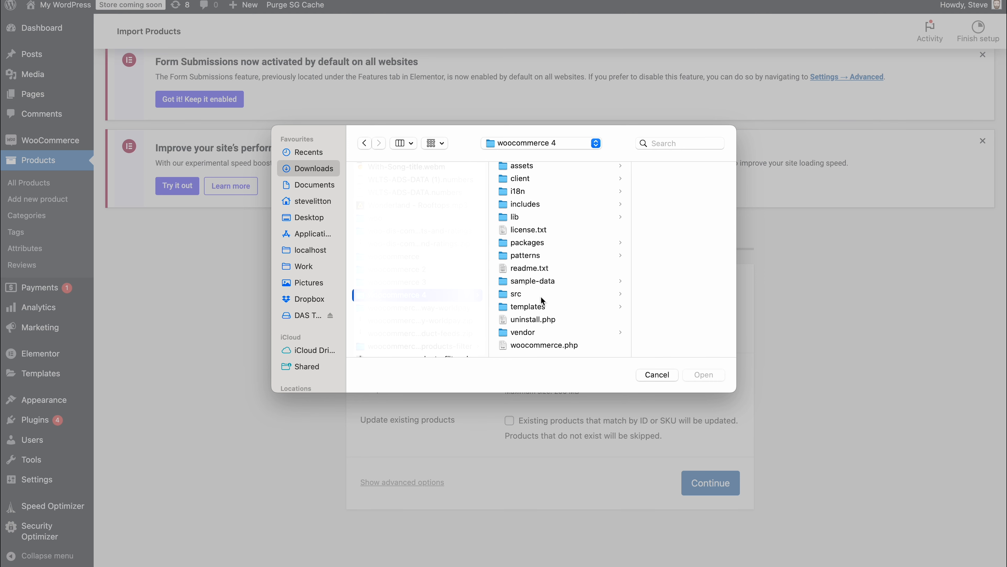
click(542, 281)
click(653, 197)
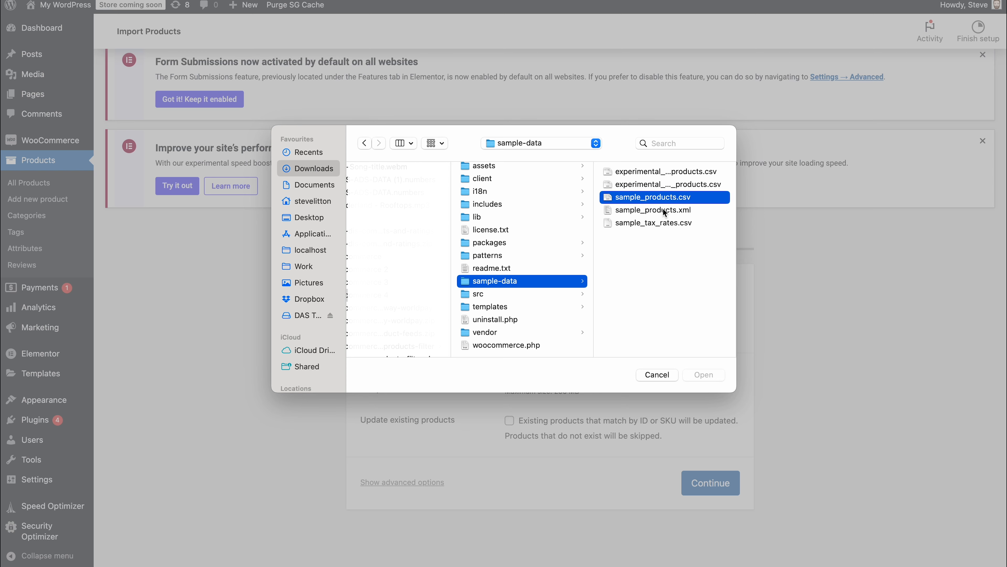
click(704, 375)
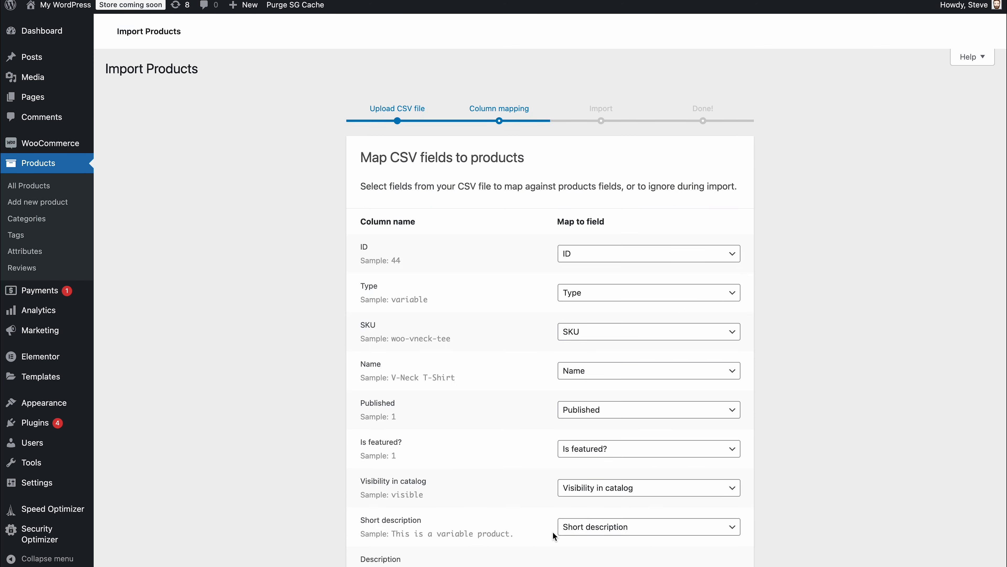
- Examine how the CSV columns from ID through Shipping class are mapped to product fields, including weight and dimensions
scroll(407, 445, down, 2)
scroll(407, 446, down, 10)
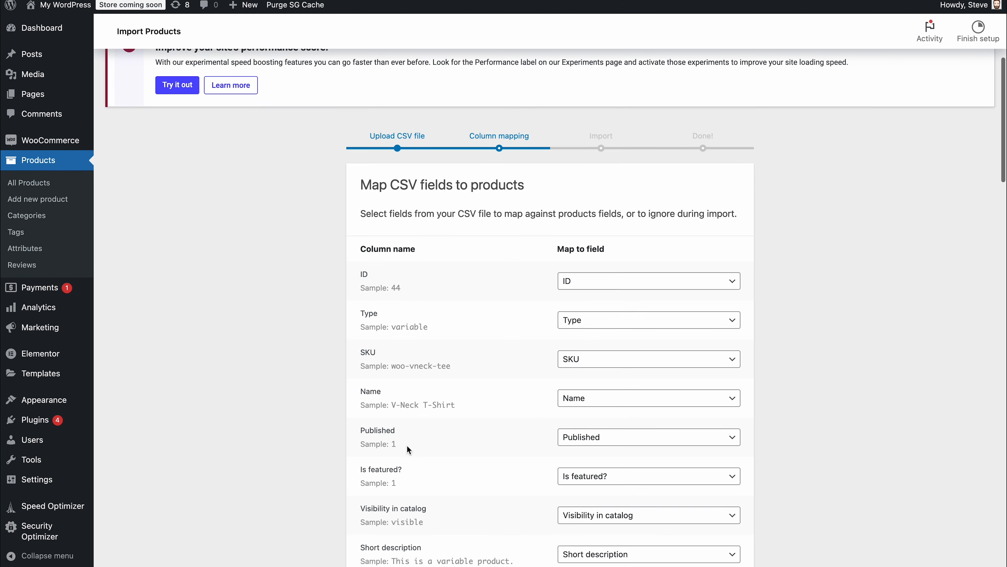
scroll(406, 445, up, 7)
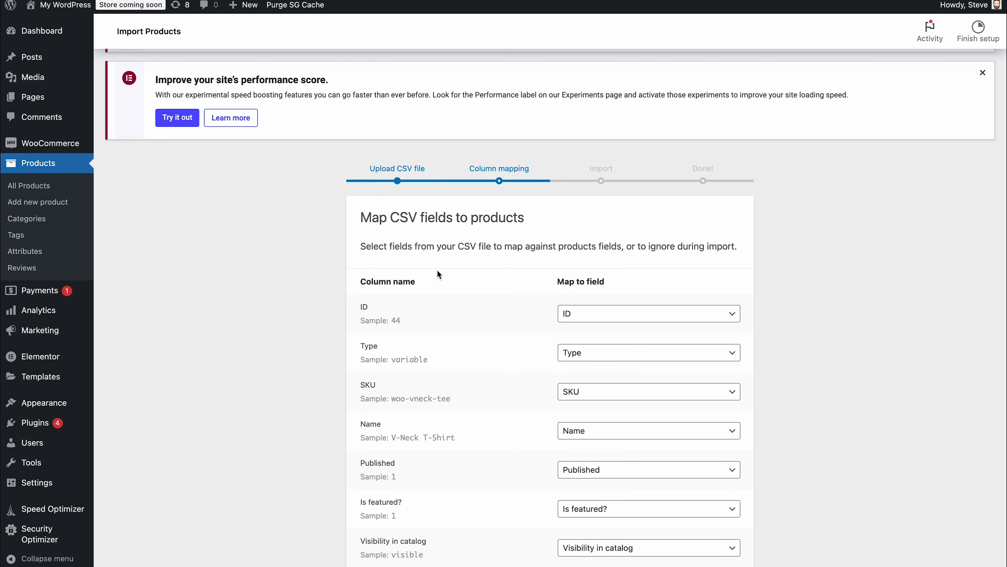
scroll(478, 314, down, 3)
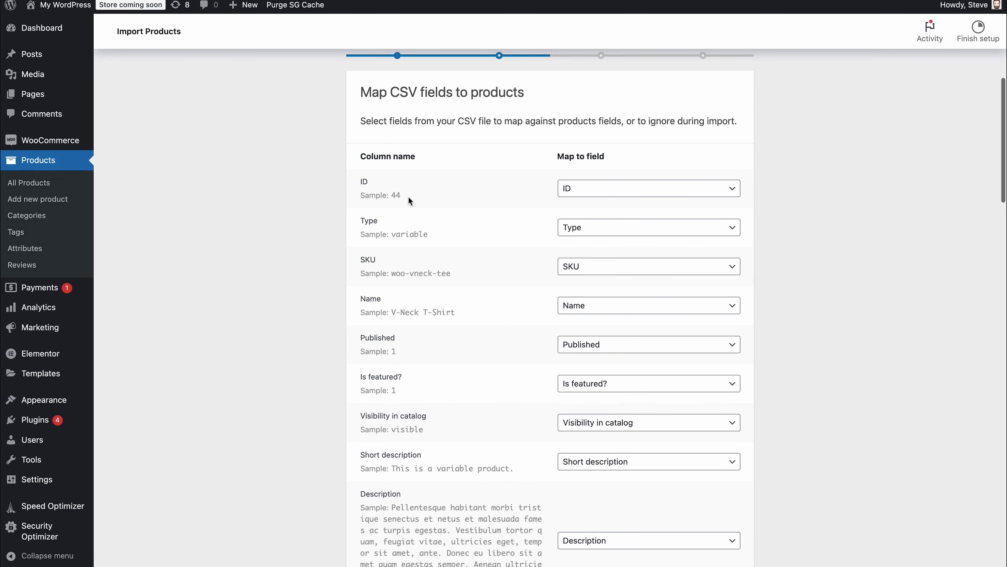
scroll(455, 457, down, 4)
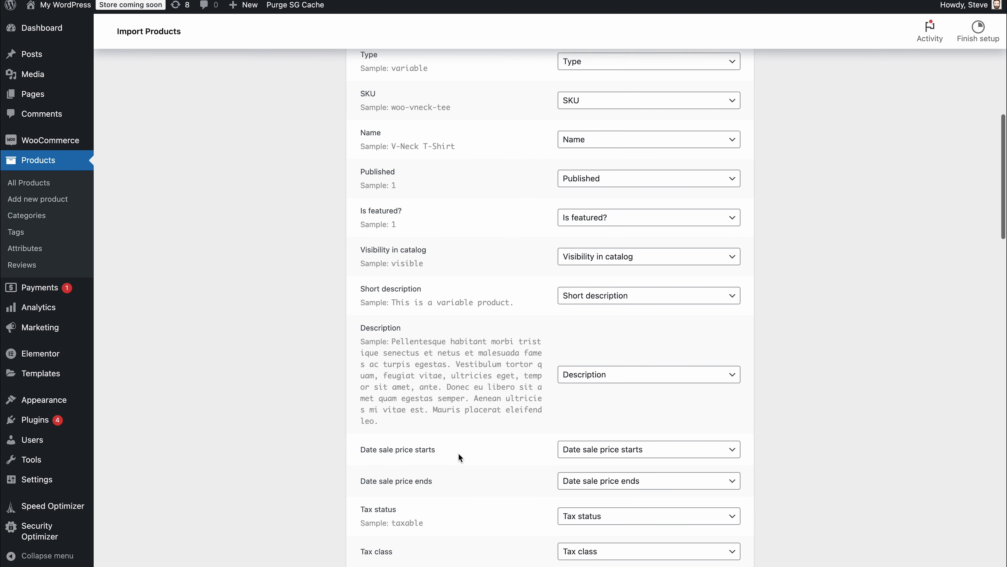
scroll(460, 455, down, 10)
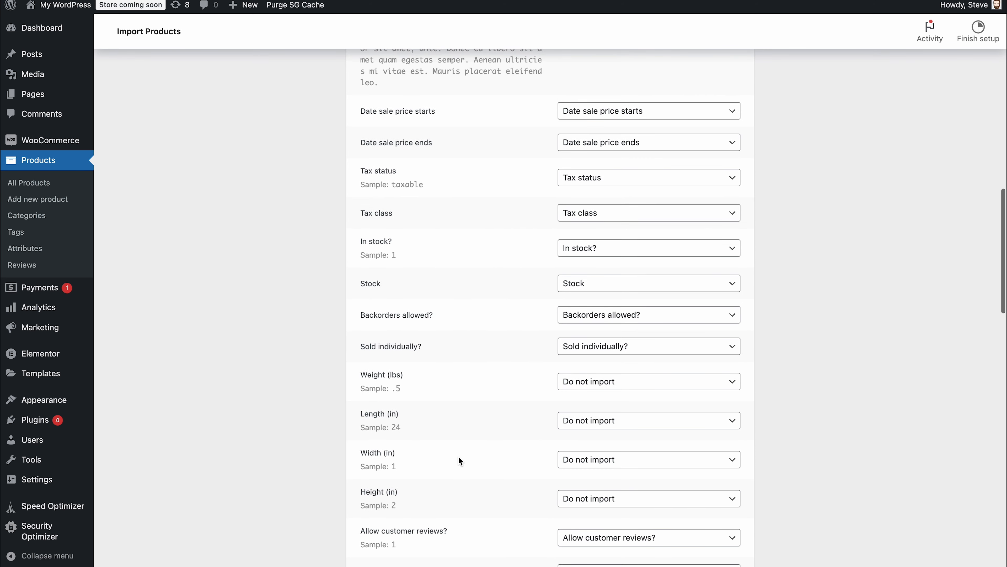
scroll(455, 455, down, 4)
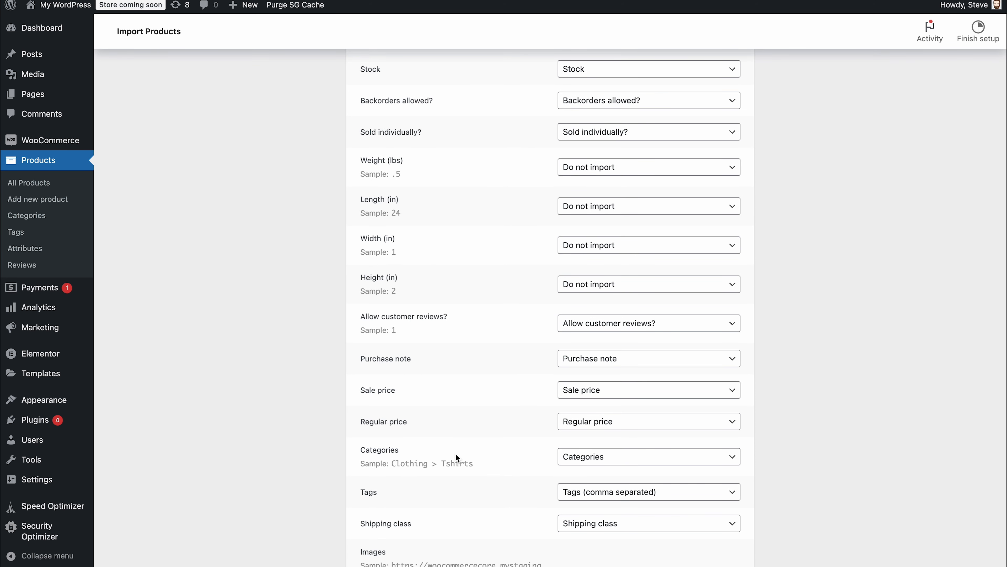
- Look through the product fields available for mapping the Height (in) column, leaving the list without choosing one
click(581, 284)
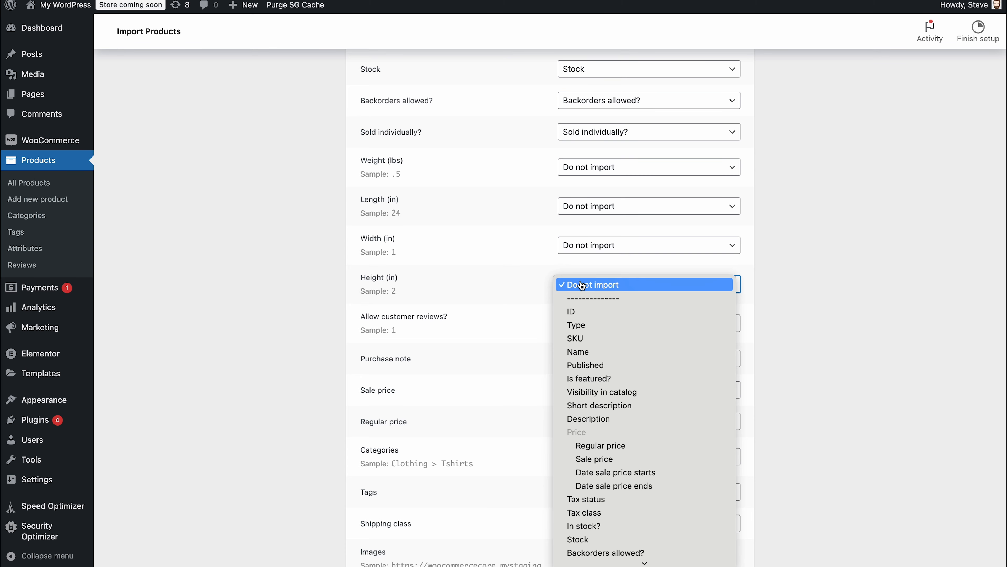
scroll(583, 432, down, 10)
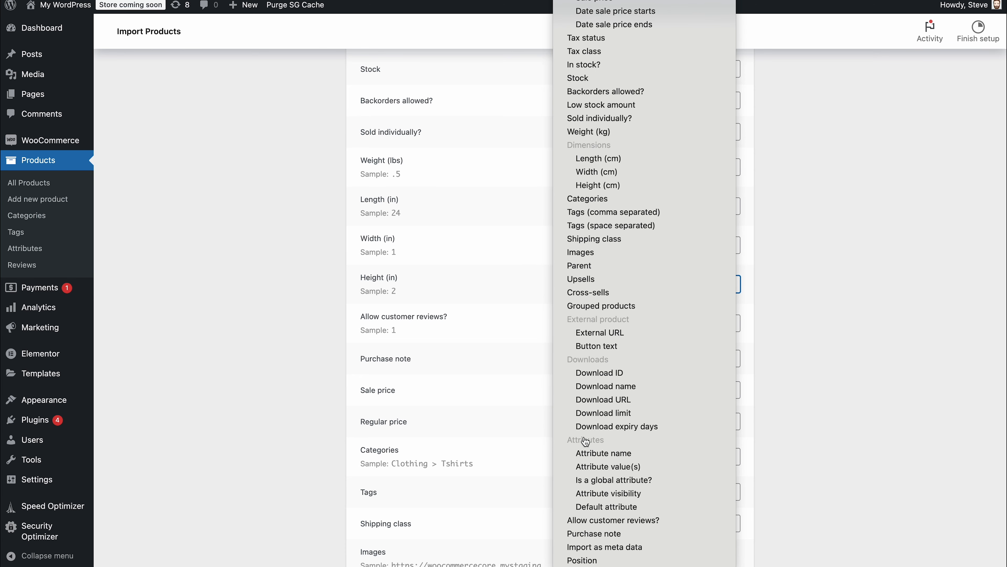
scroll(585, 441, up, 3)
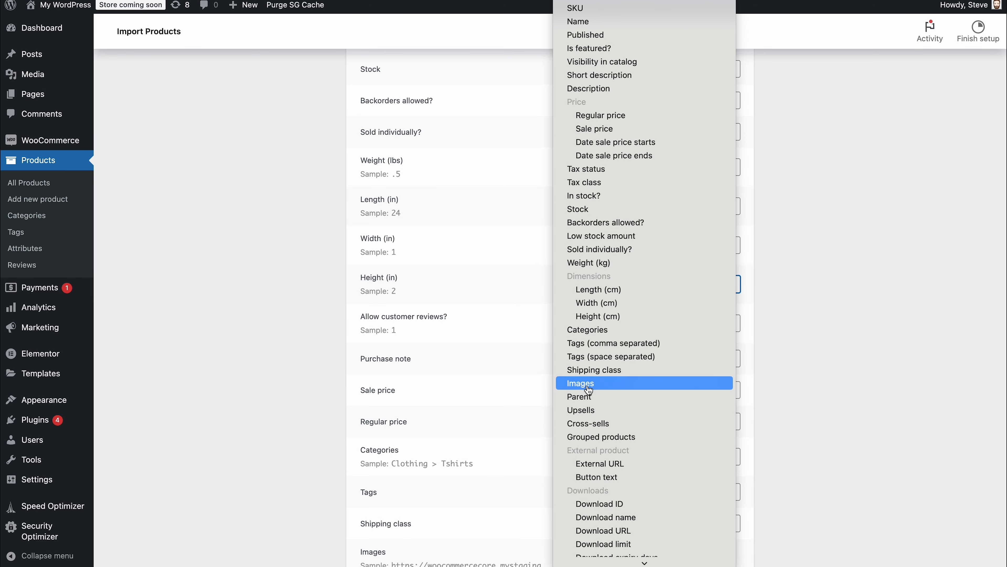
click(470, 352)
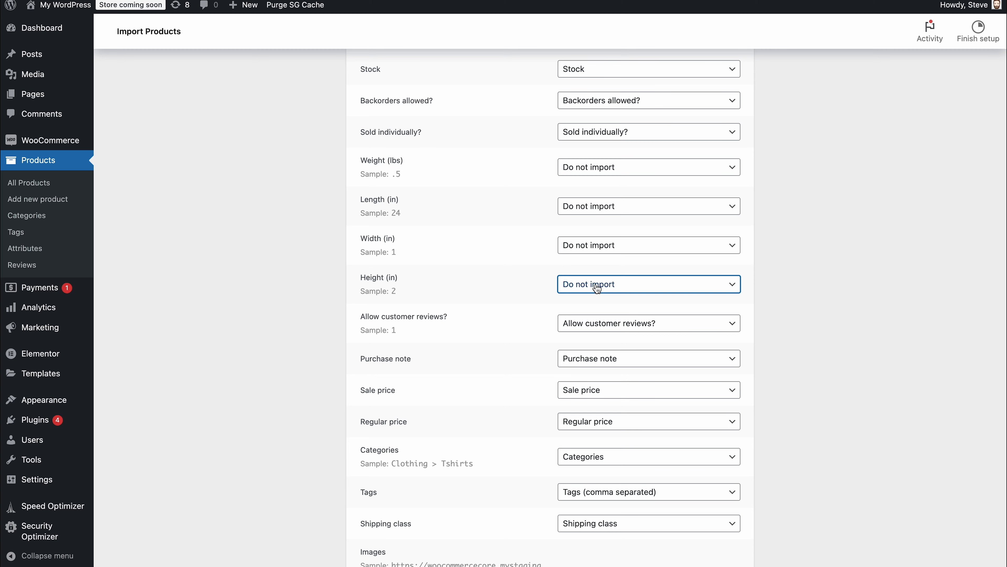
- Recheck the product fields offered for the unmapped Height (in) column, including the dimension entries, and leave the list without choosing one
scroll(597, 288, up, 3)
click(616, 352)
scroll(610, 462, down, 4)
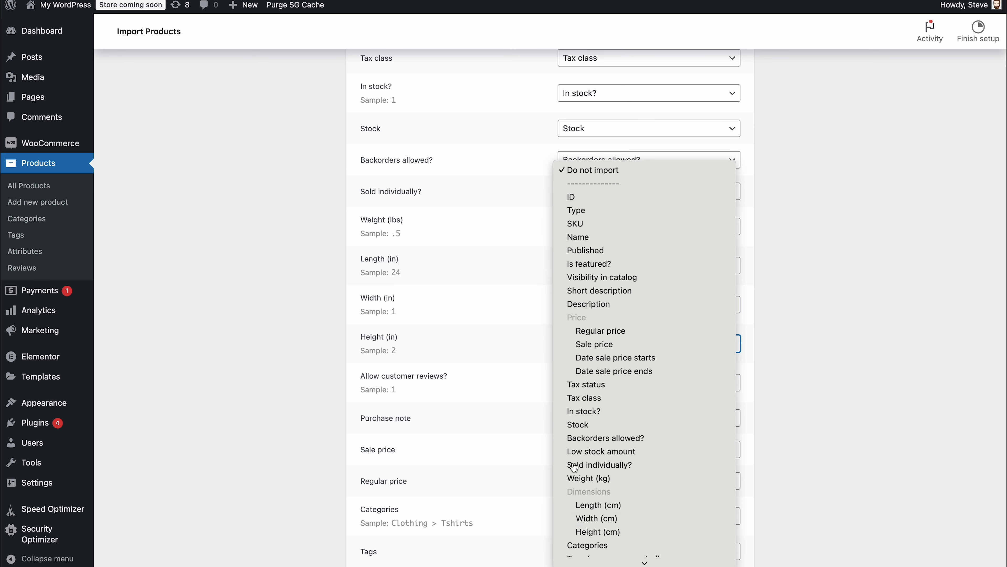
click(416, 281)
scroll(436, 340, up, 4)
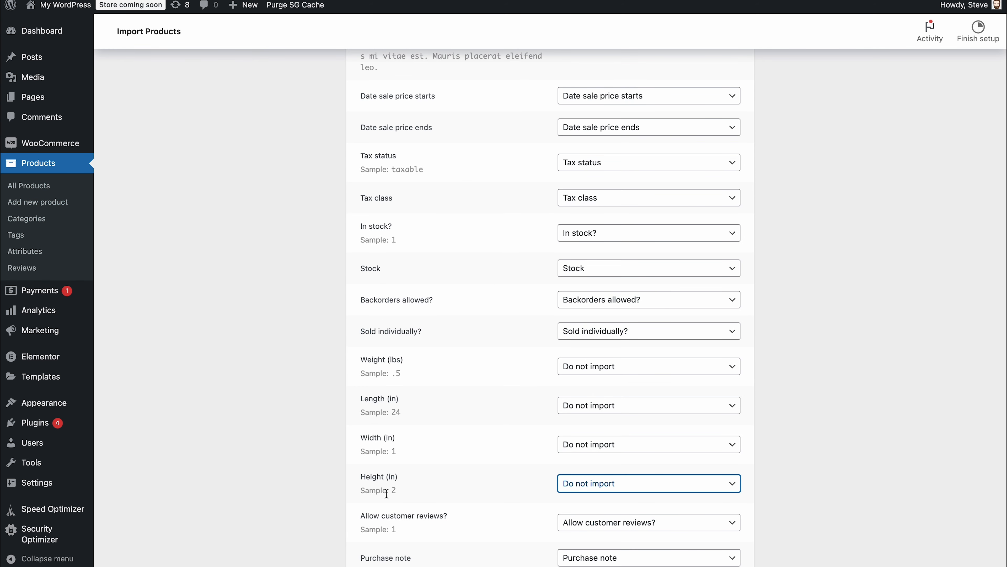
click(627, 481)
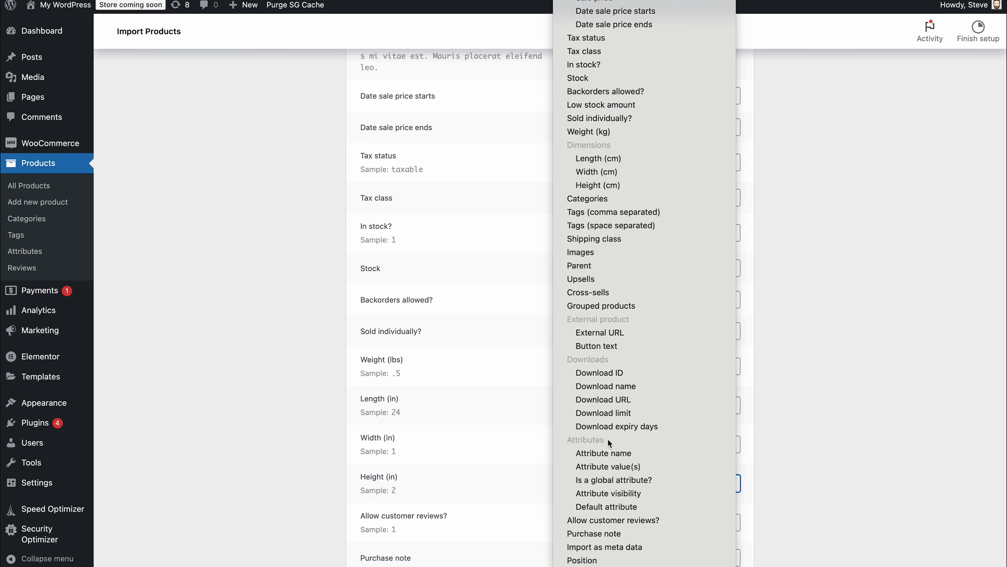
scroll(610, 429, up, 5)
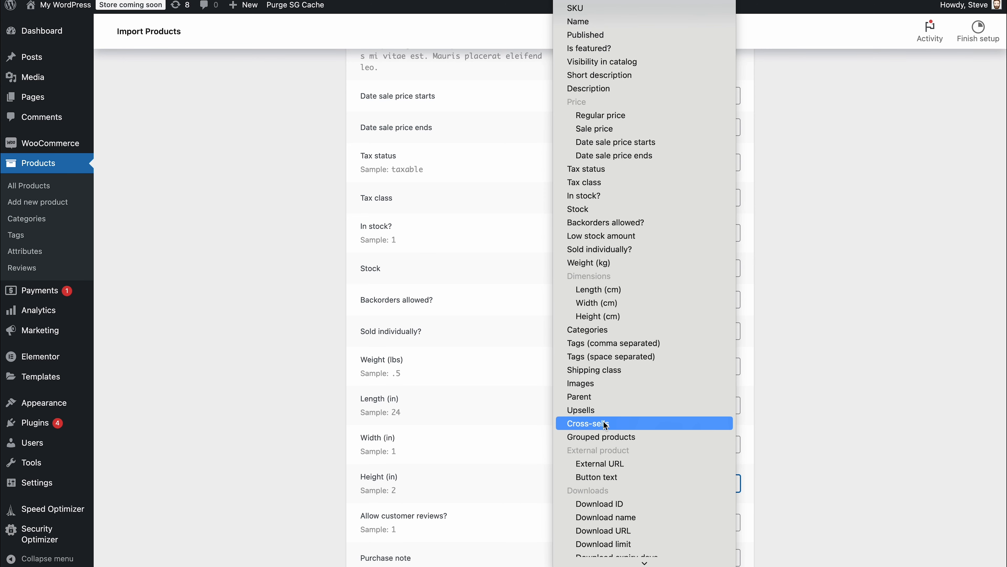
click(437, 341)
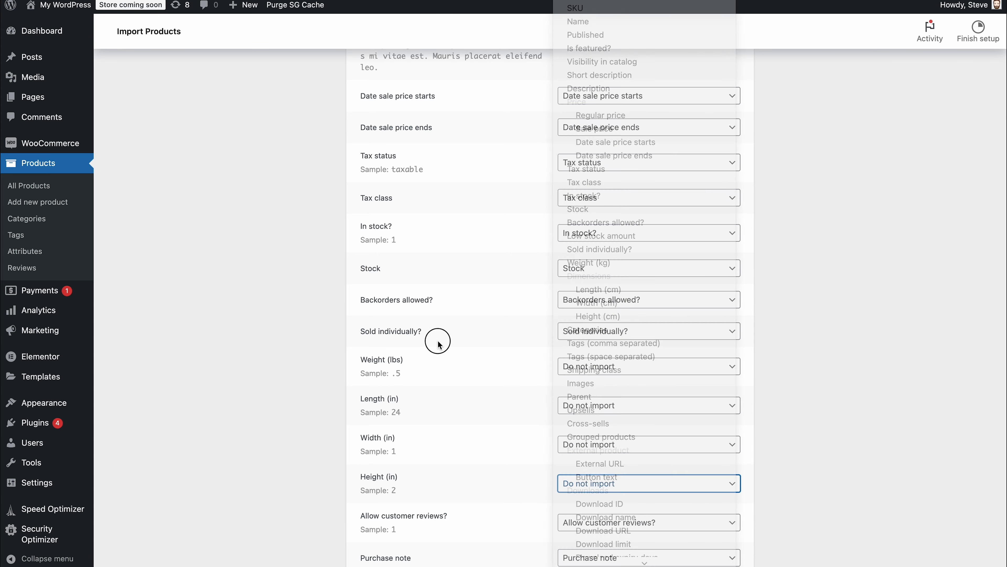
- Review the whole column mapping from ID down to Download 2 URL, including the images, attribute and download columns
scroll(510, 366, down, 3)
scroll(511, 366, down, 2)
scroll(506, 328, down, 4)
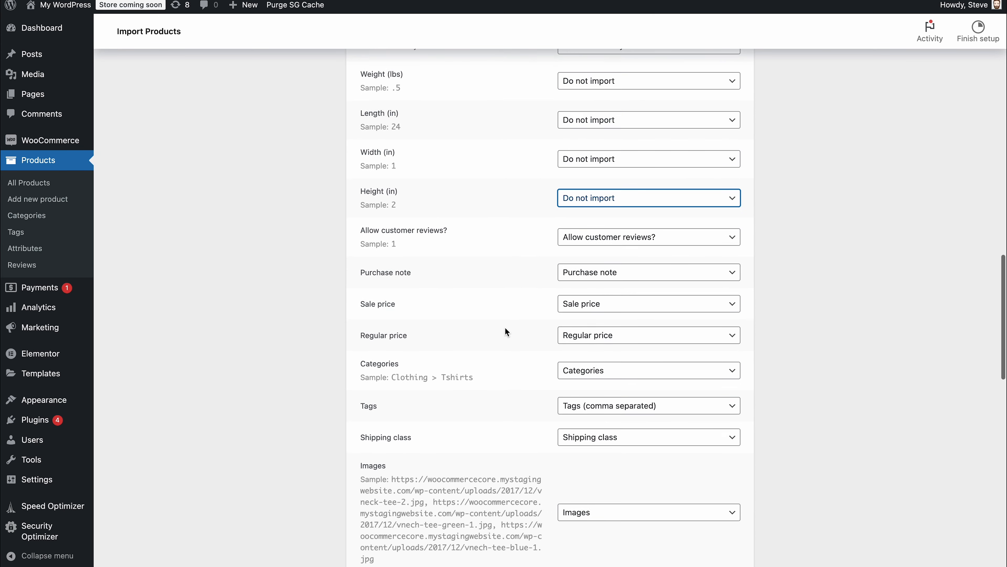
scroll(507, 327, up, 15)
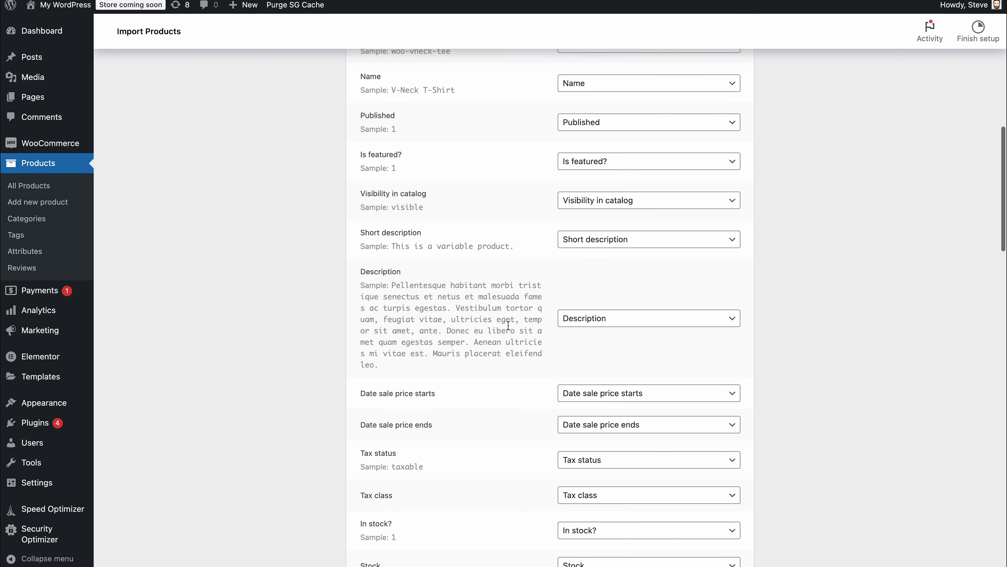
scroll(543, 345, up, 10)
scroll(543, 345, down, 5)
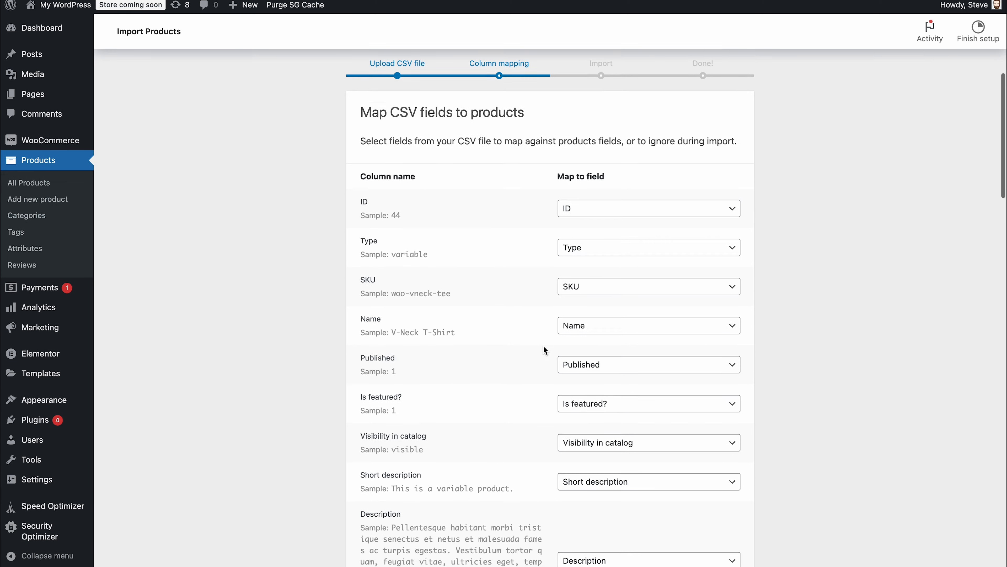
scroll(574, 468, down, 20)
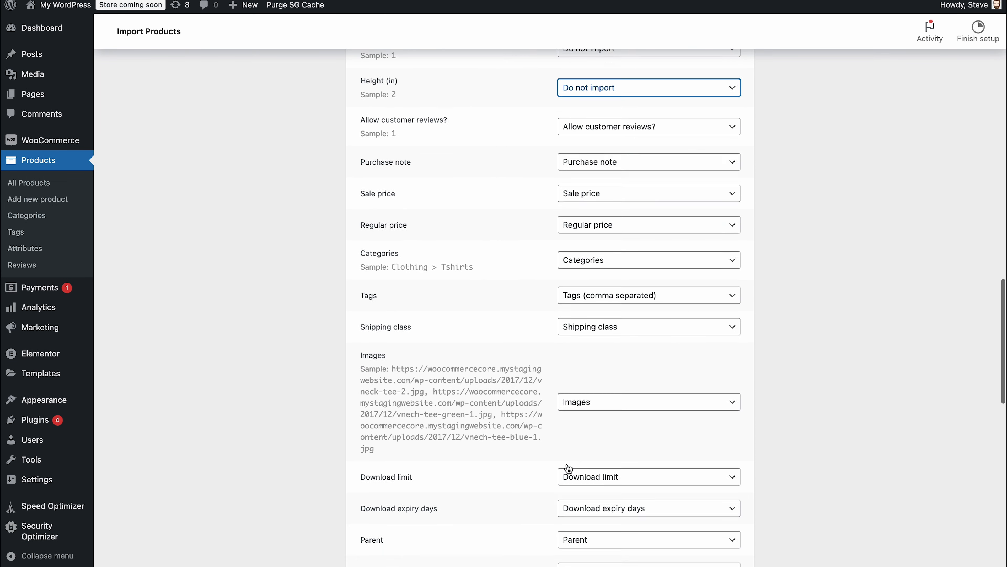
scroll(537, 297, down, 6)
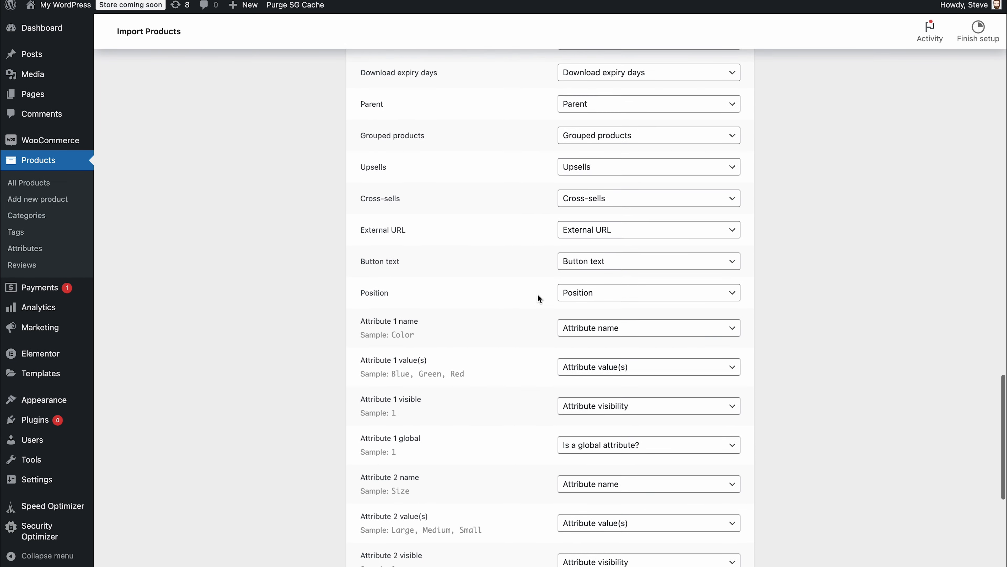
scroll(538, 298, down, 6)
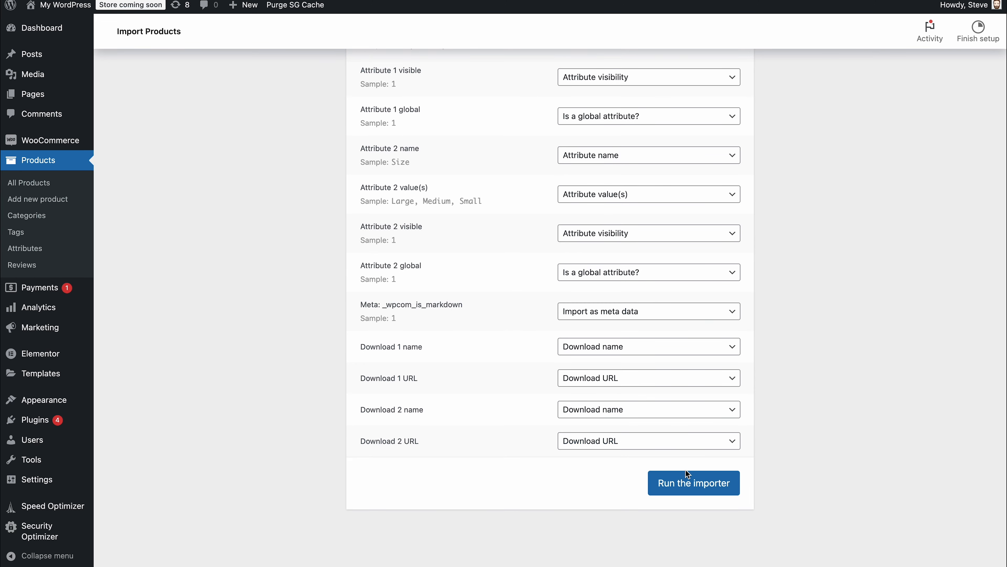
scroll(644, 497, up, 20)
scroll(504, 278, down, 2)
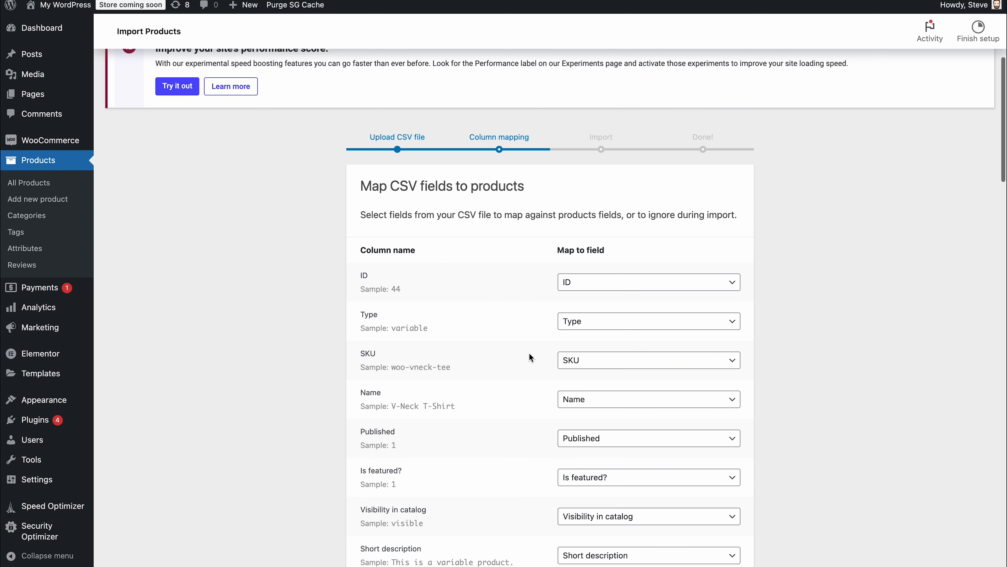
scroll(531, 387, down, 3)
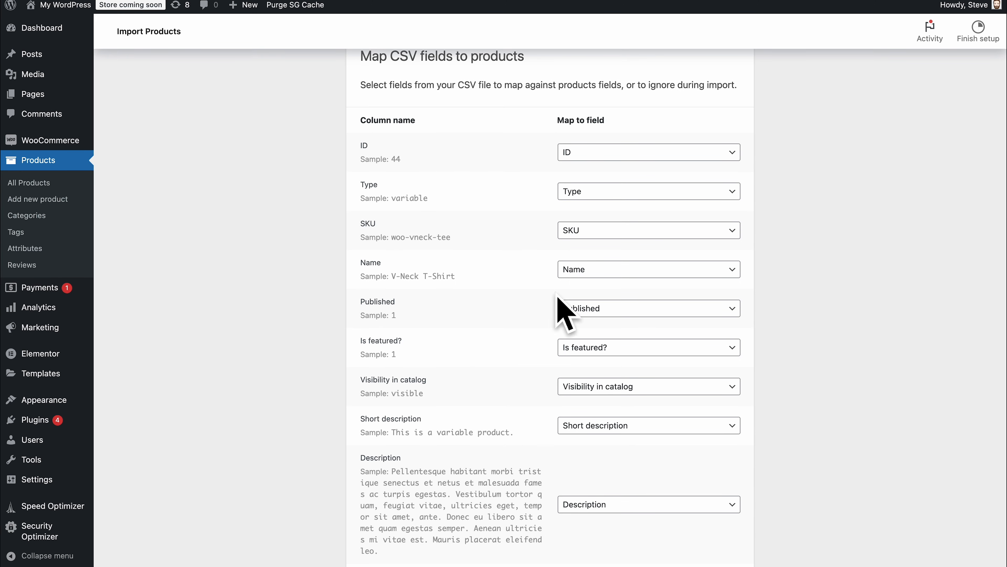
- Run the importer with the current column mapping
scroll(595, 377, down, 20)
scroll(604, 430, down, 15)
click(691, 480)
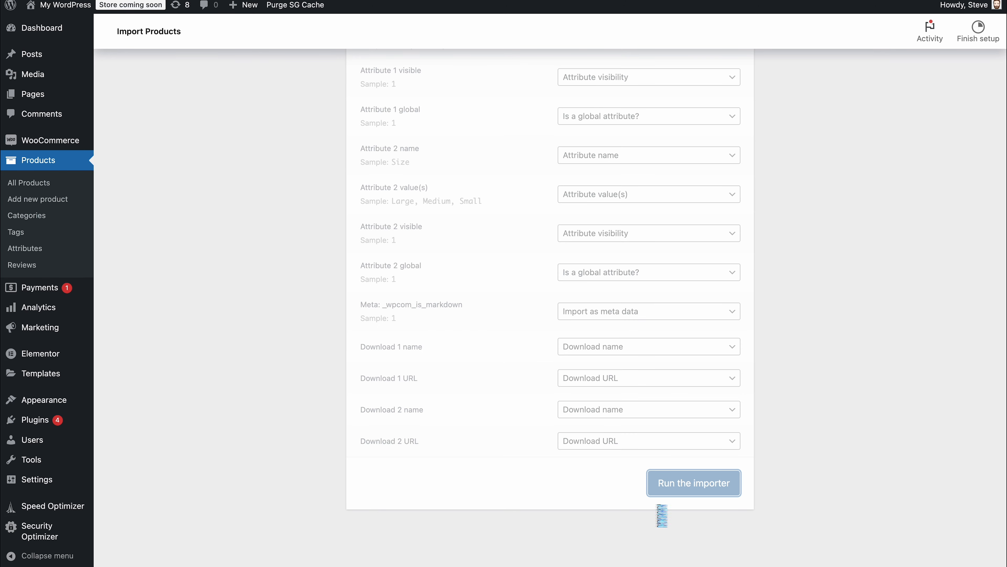
- Read the summary of the finished import and view the imported products
scroll(510, 348, down, 3)
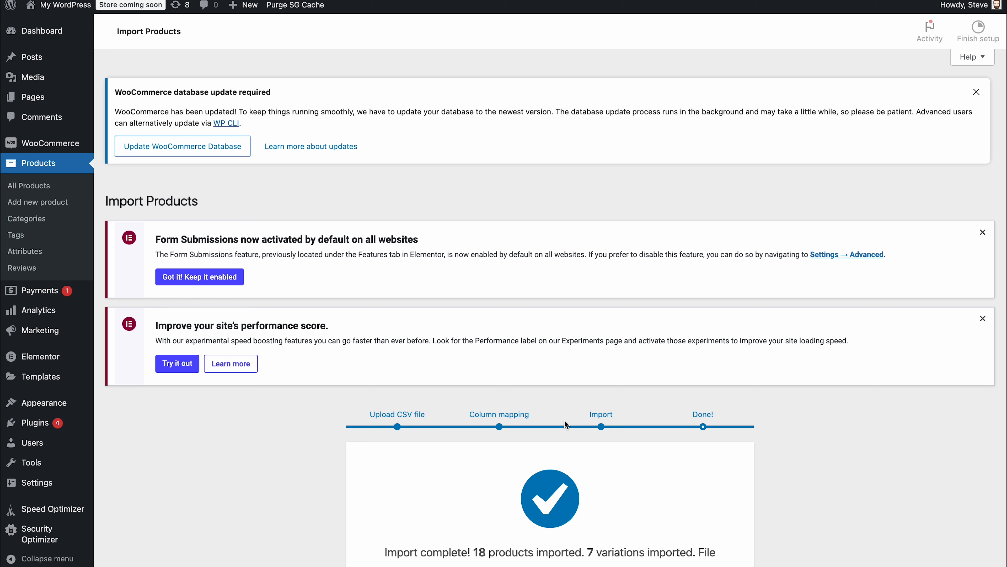
scroll(565, 424, down, 5)
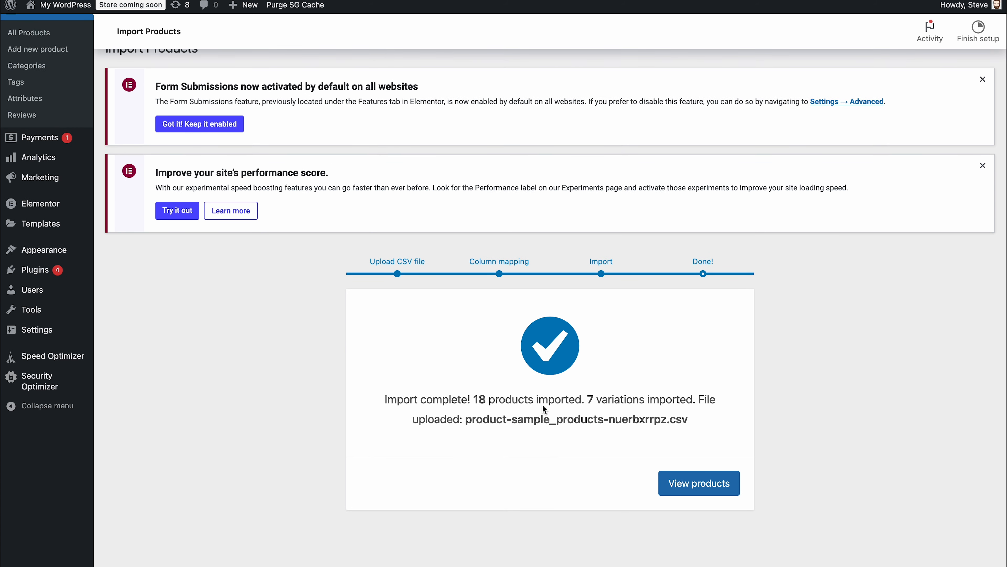
drag(390, 404, 588, 415)
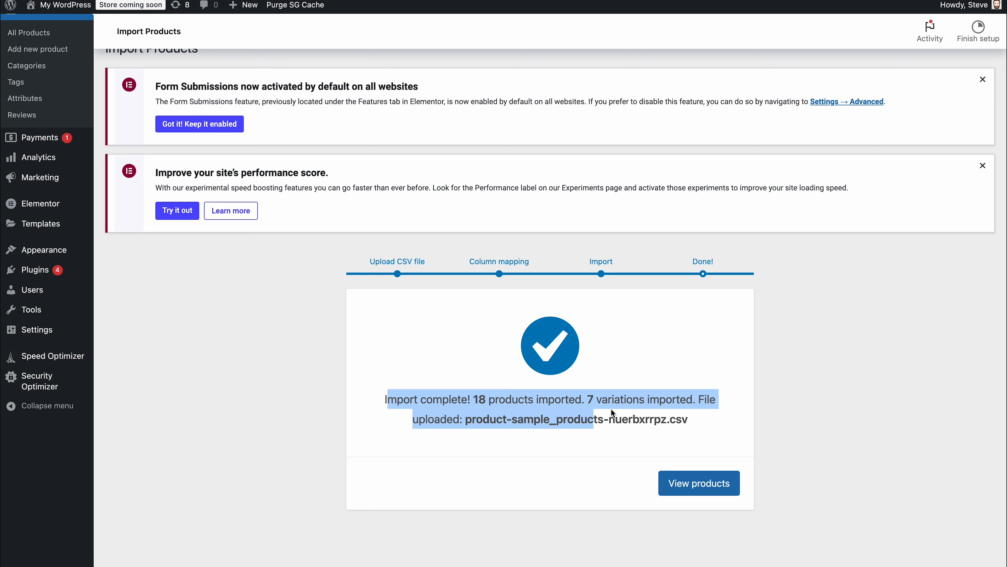
click(708, 487)
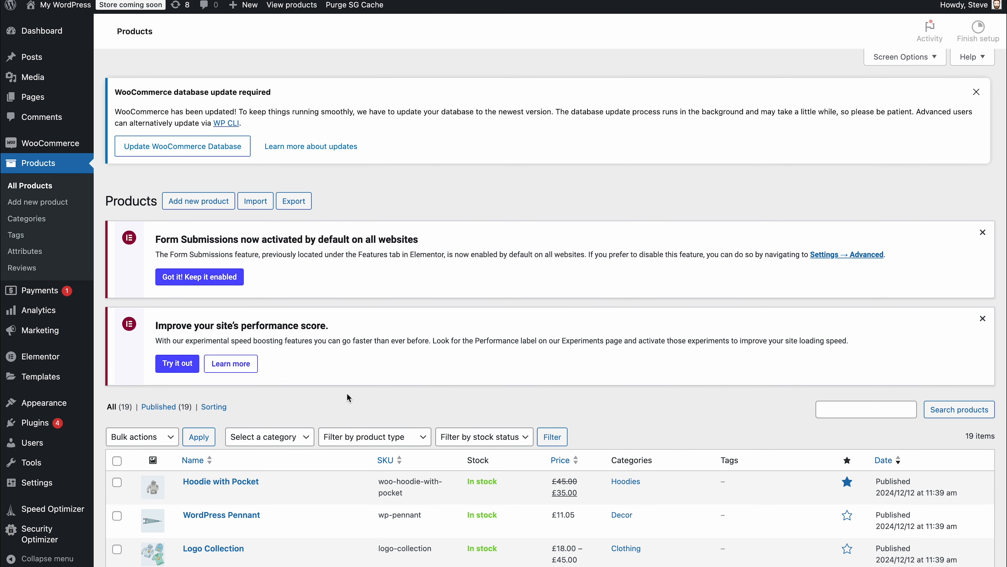
- Find T-Shirt with Logo in the product list and open its store page in a new browser tab
scroll(349, 397, down, 6)
scroll(281, 250, down, 2)
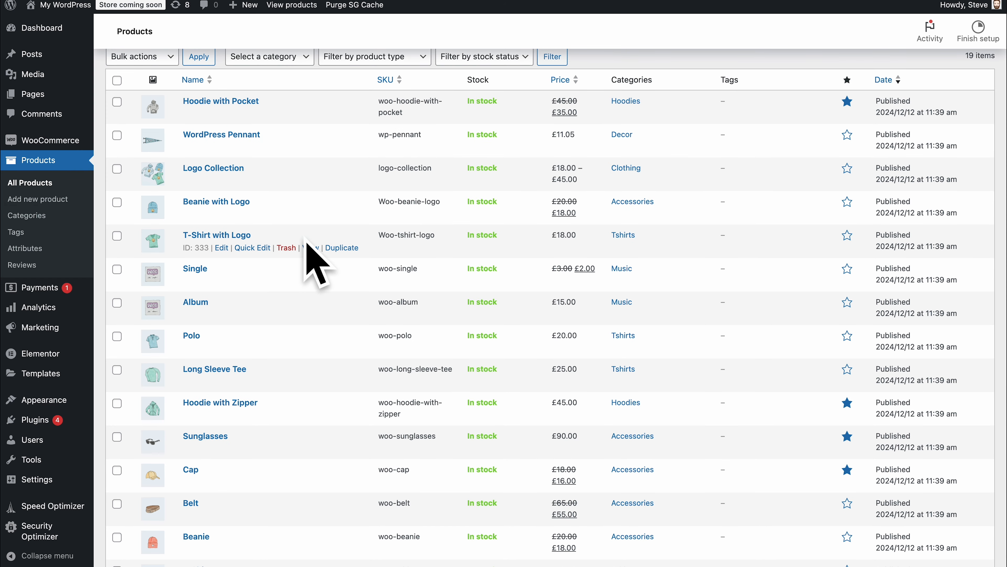
right_click(309, 250)
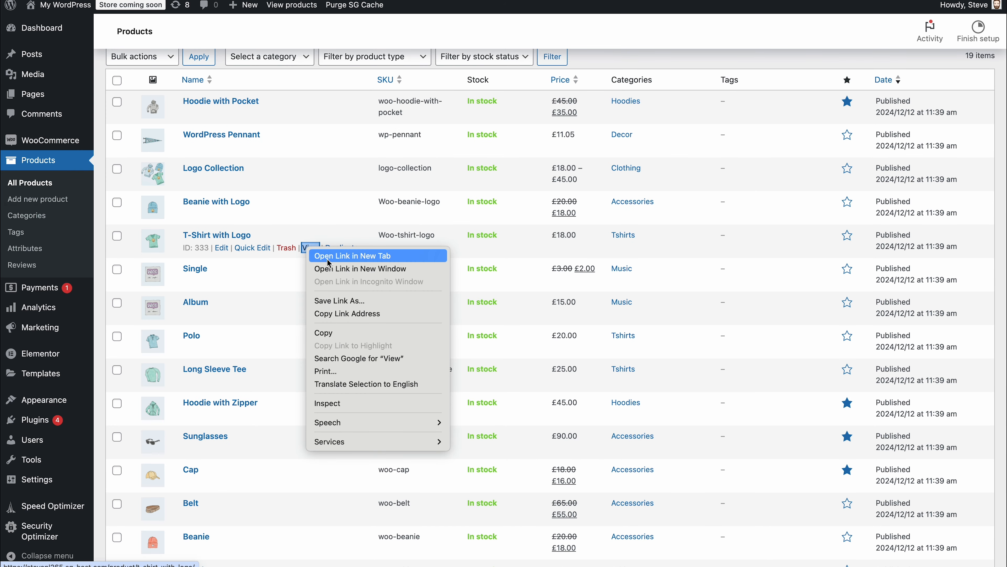
click(349, 256)
key(ctrl+Tab)
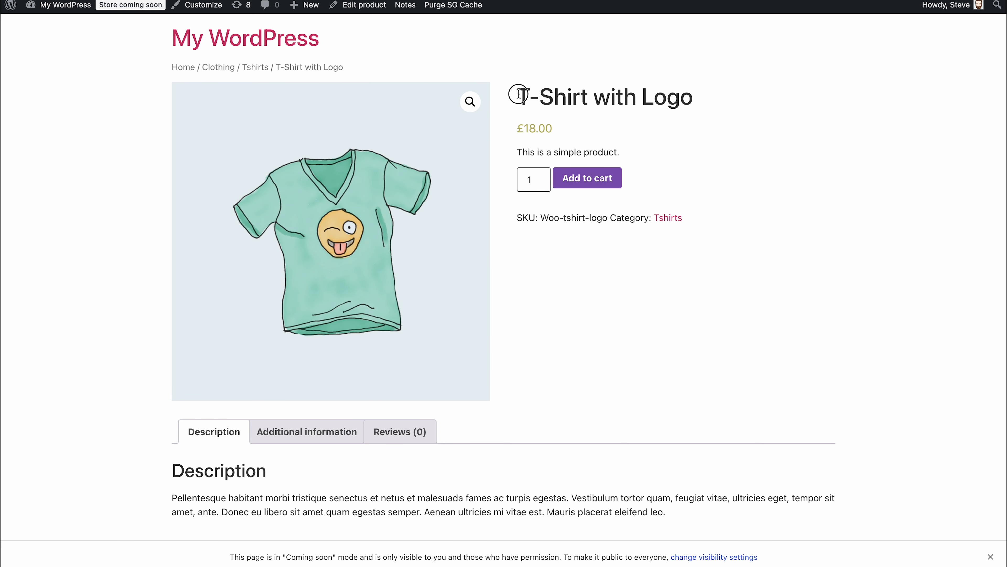
- Examine the T-Shirt with Logo page: its title, price, short description, image, SKU, category, description and related products
drag(519, 96, 840, 111)
drag(563, 89, 554, 95)
drag(525, 126, 650, 159)
click(661, 152)
scroll(529, 149, down, 1)
drag(524, 149, 612, 148)
click(575, 149)
scroll(539, 170, up, 1)
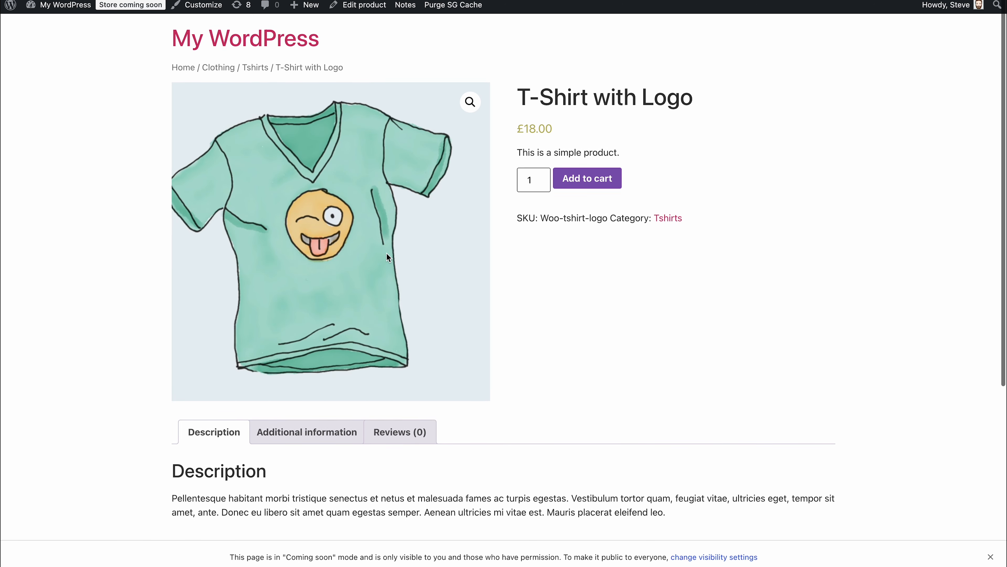
drag(529, 217, 657, 240)
click(692, 223)
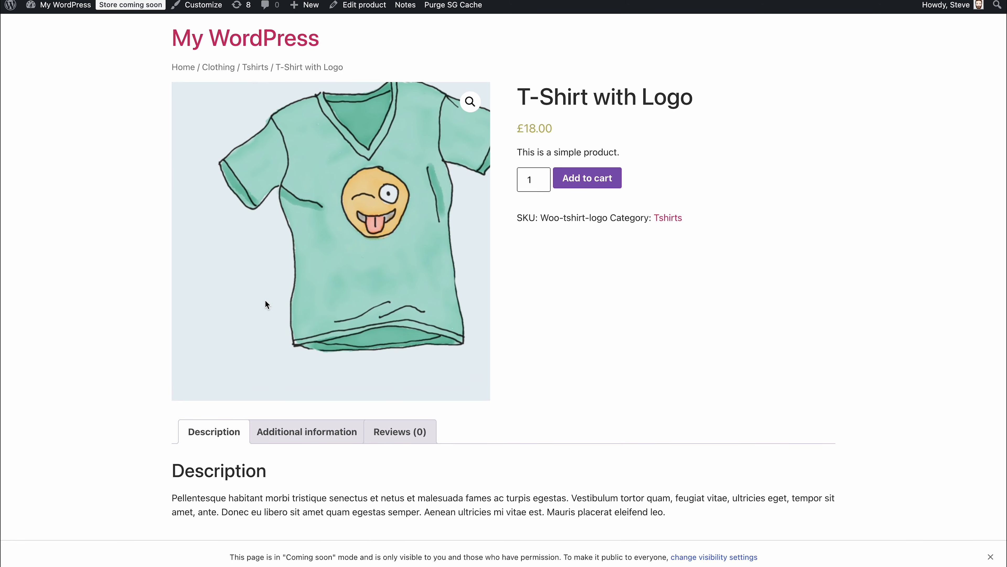
scroll(223, 357, down, 1)
scroll(204, 391, down, 5)
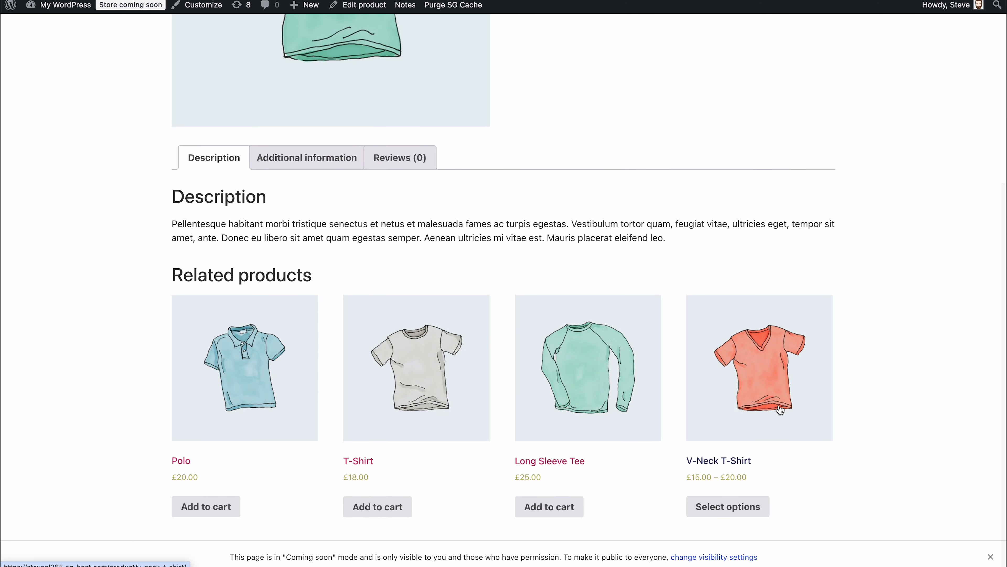
scroll(274, 406, up, 7)
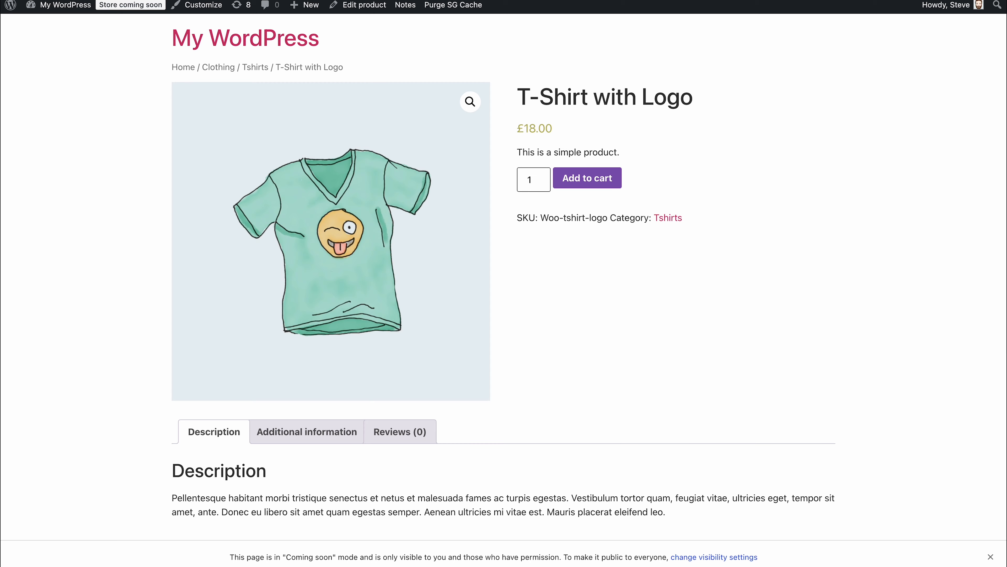
- Return to the product list and move all products to the Trash
click(131, 0)
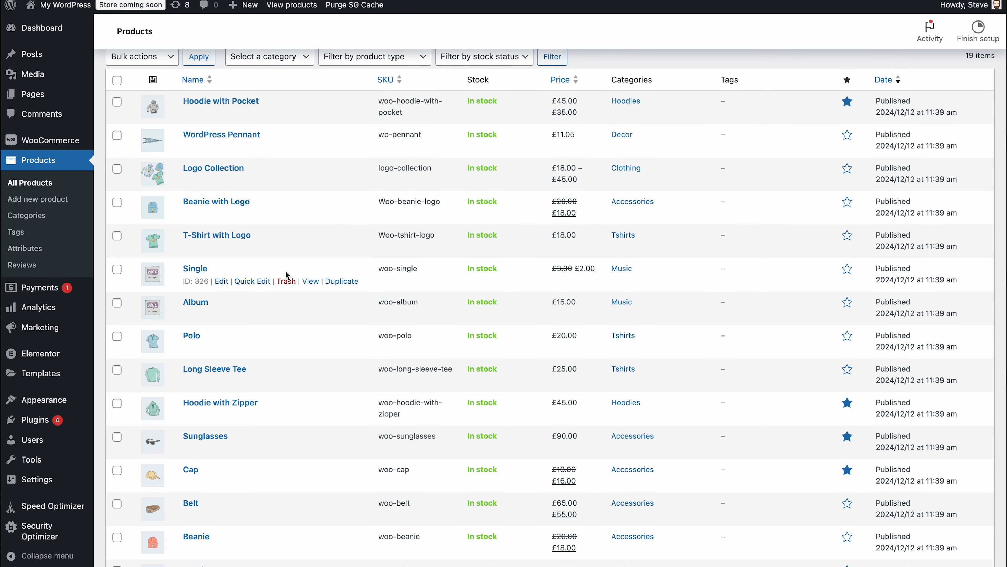
scroll(286, 271, up, 5)
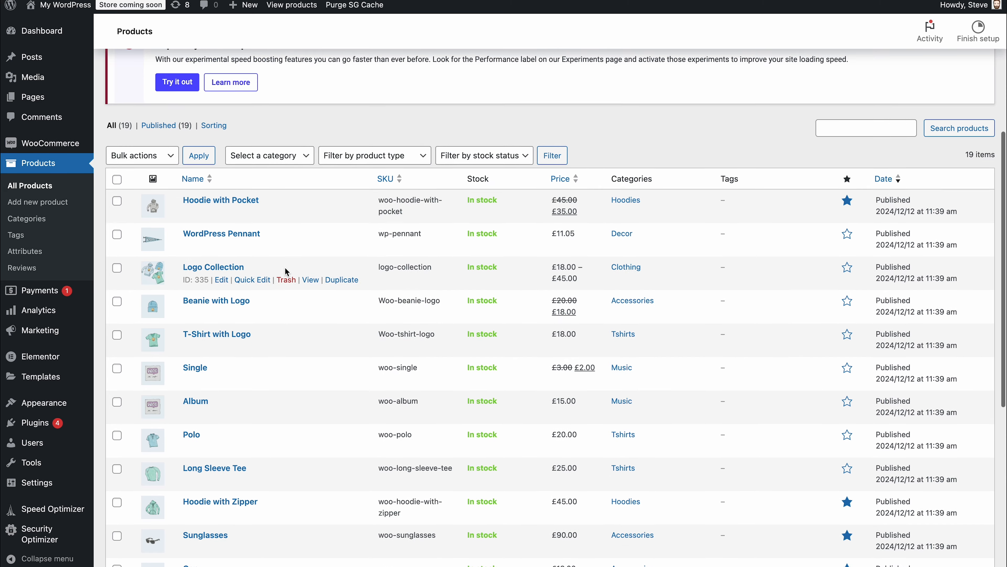
click(117, 255)
click(155, 234)
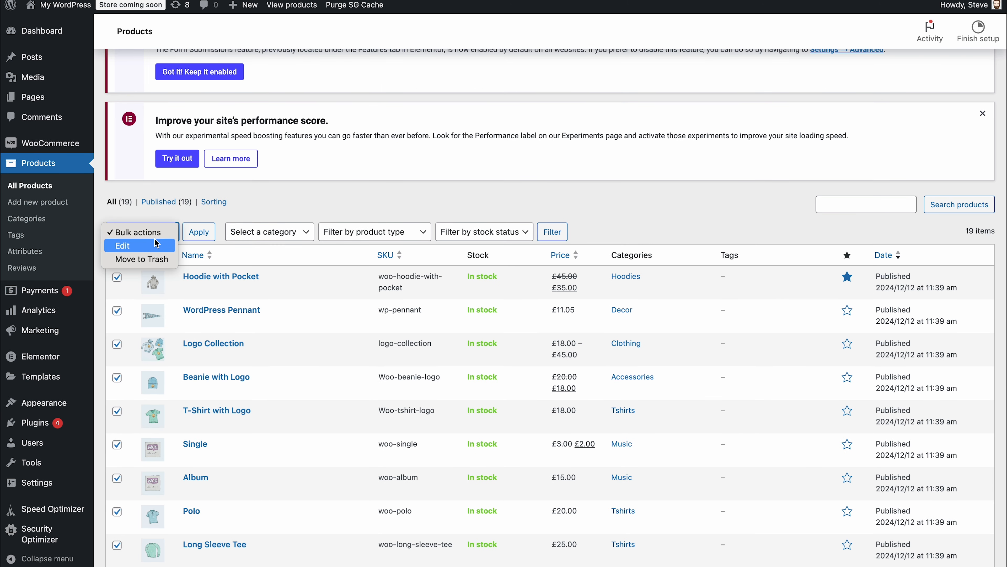
click(156, 260)
click(203, 234)
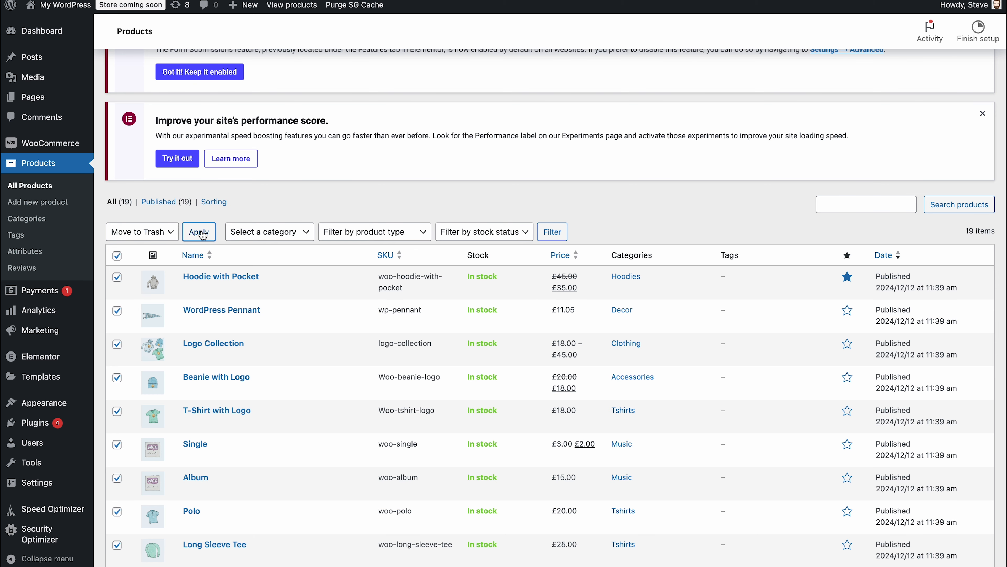
click(203, 235)
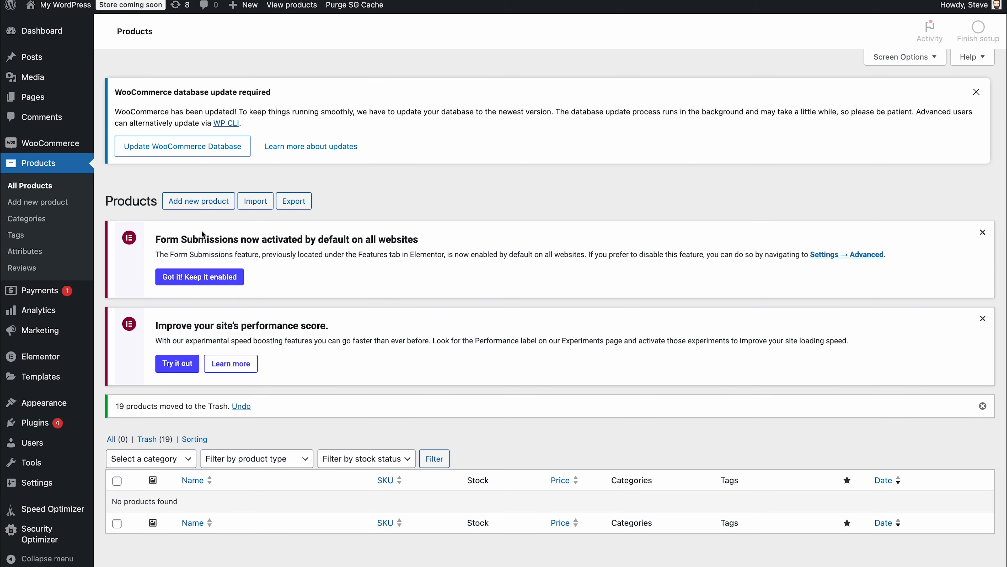